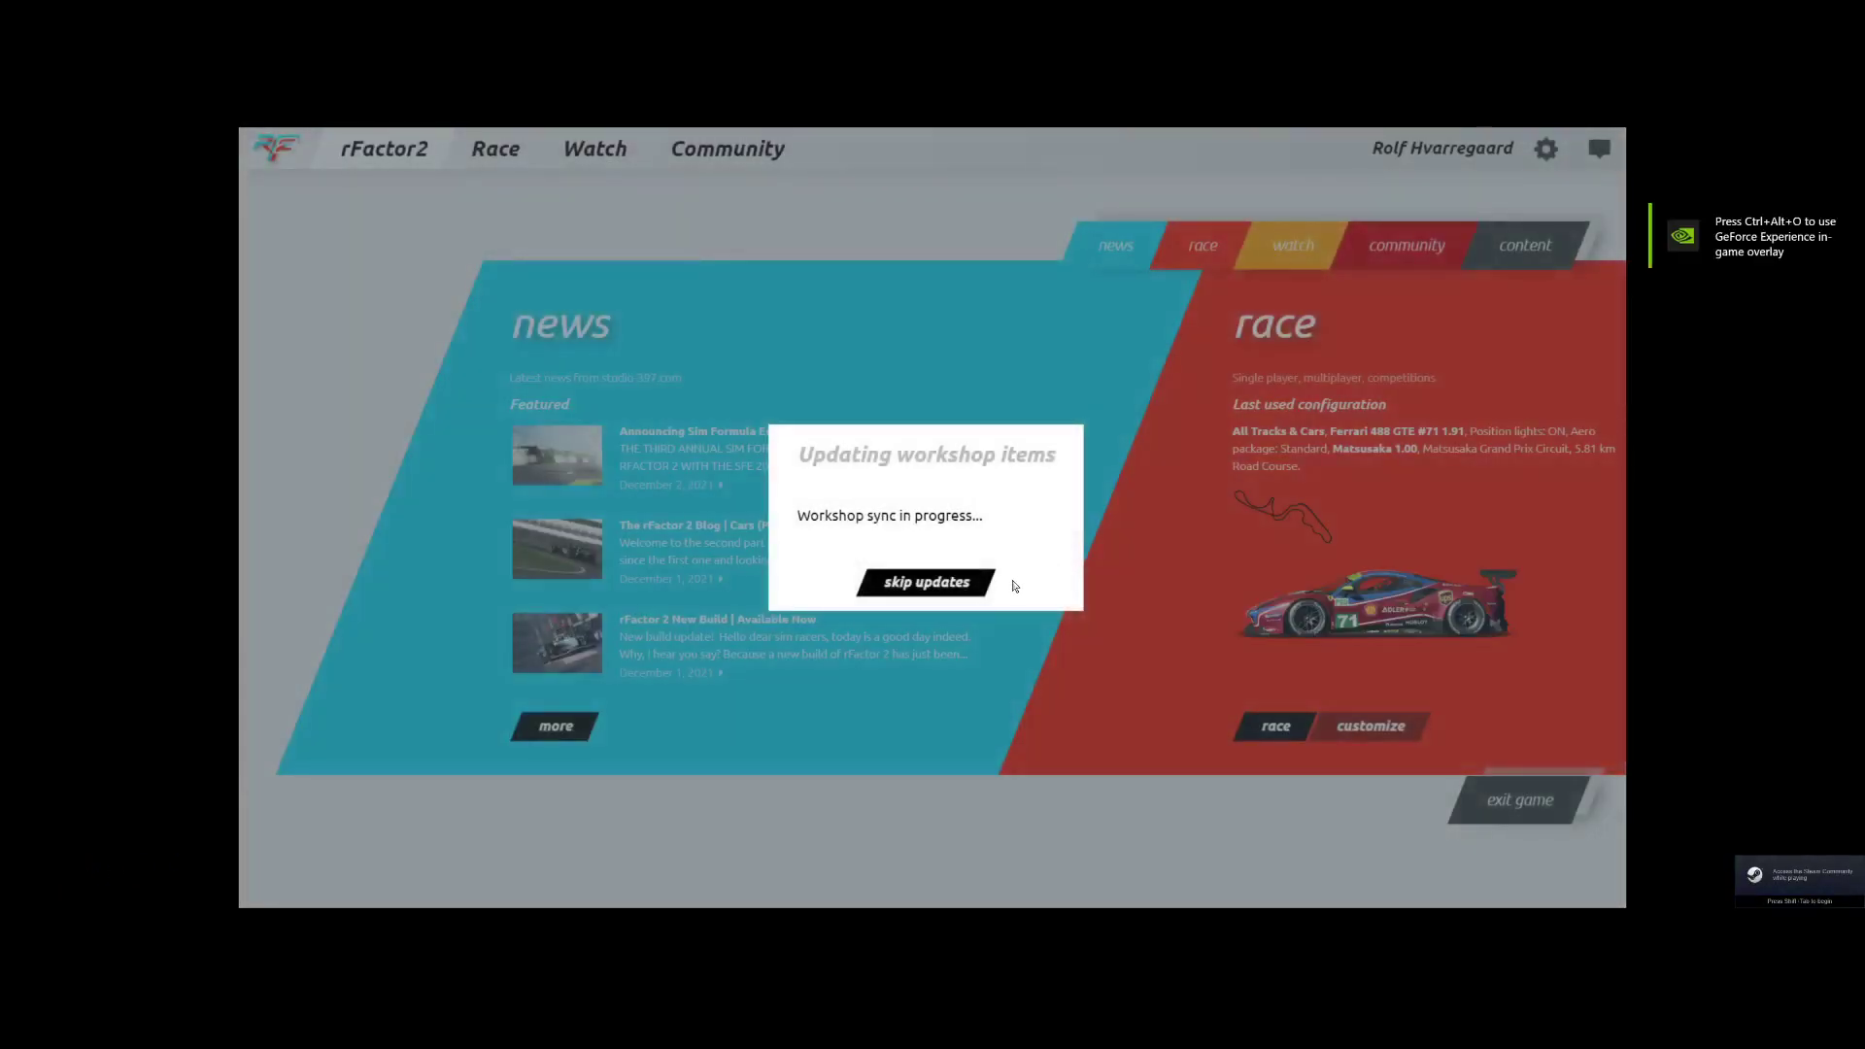
- Bring up the BMW ClassOne folder and look through the altrbdk livery files
key(alt+Tab)
key(alt+Tab)
key(alt+Tab)
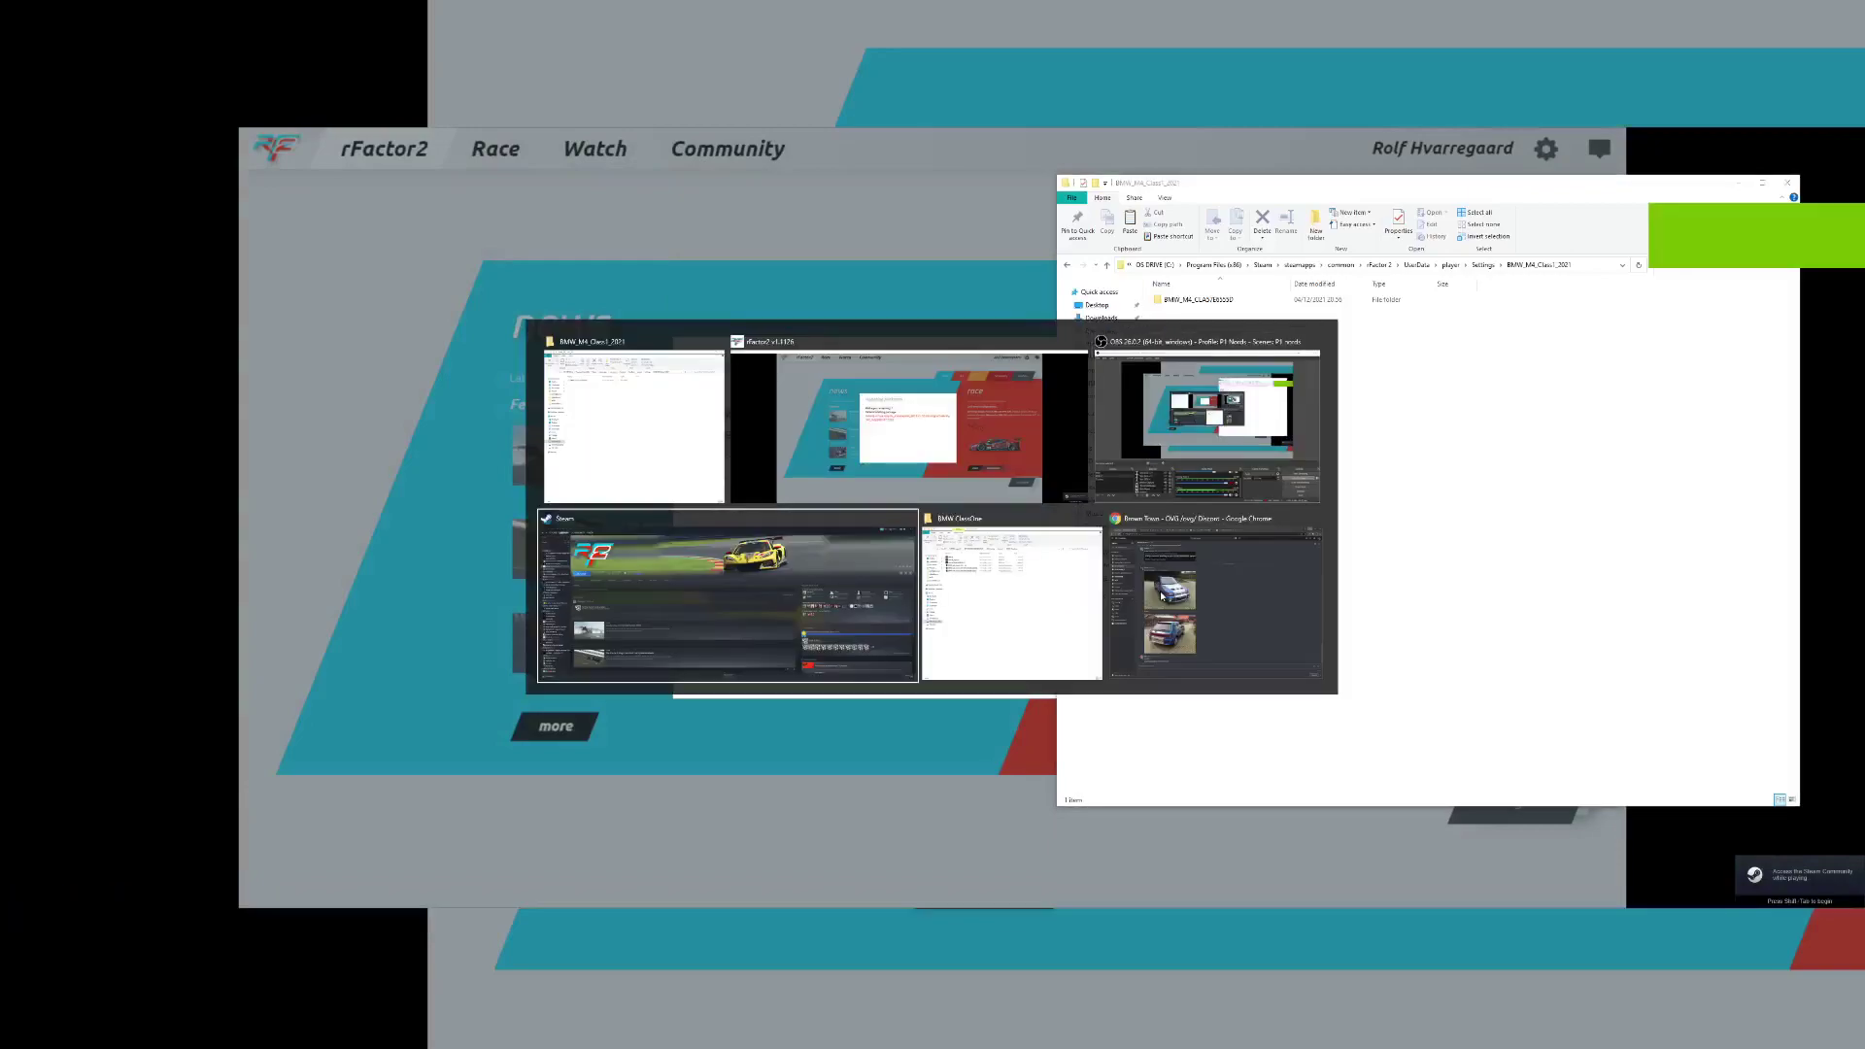
key(alt+Tab)
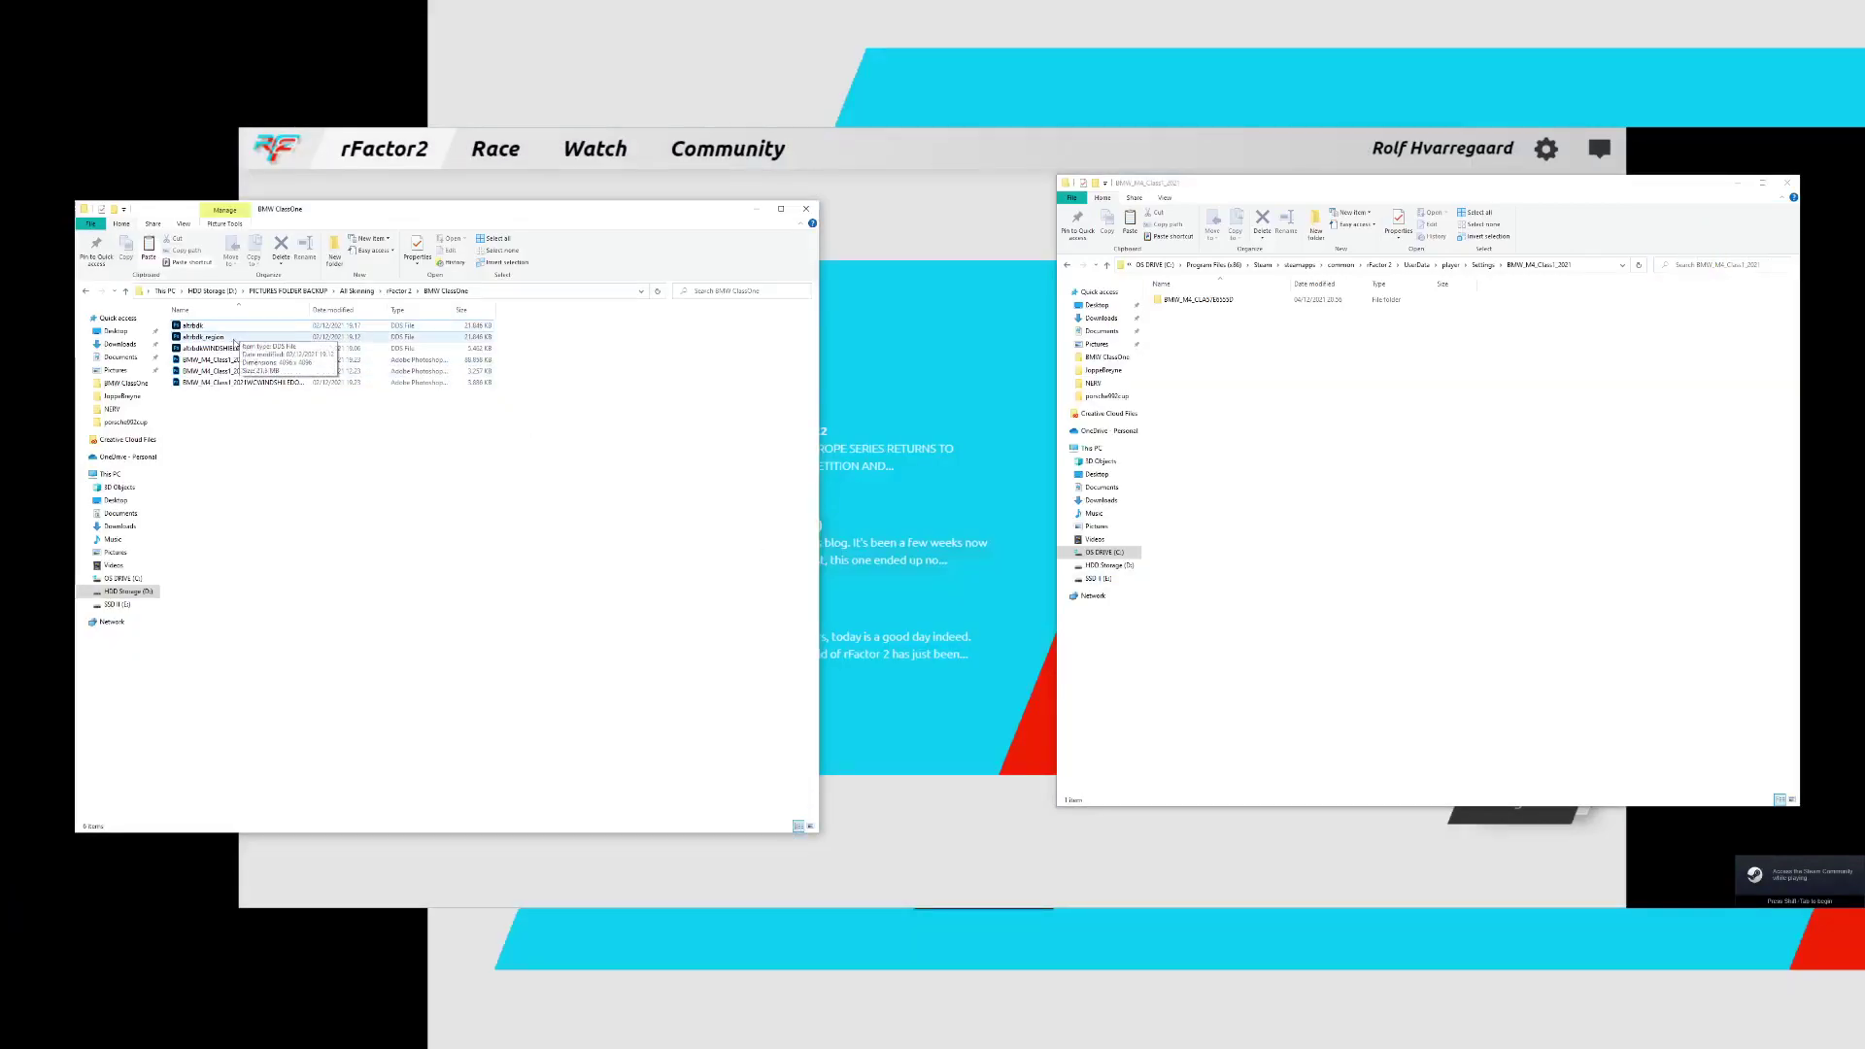
click(243, 328)
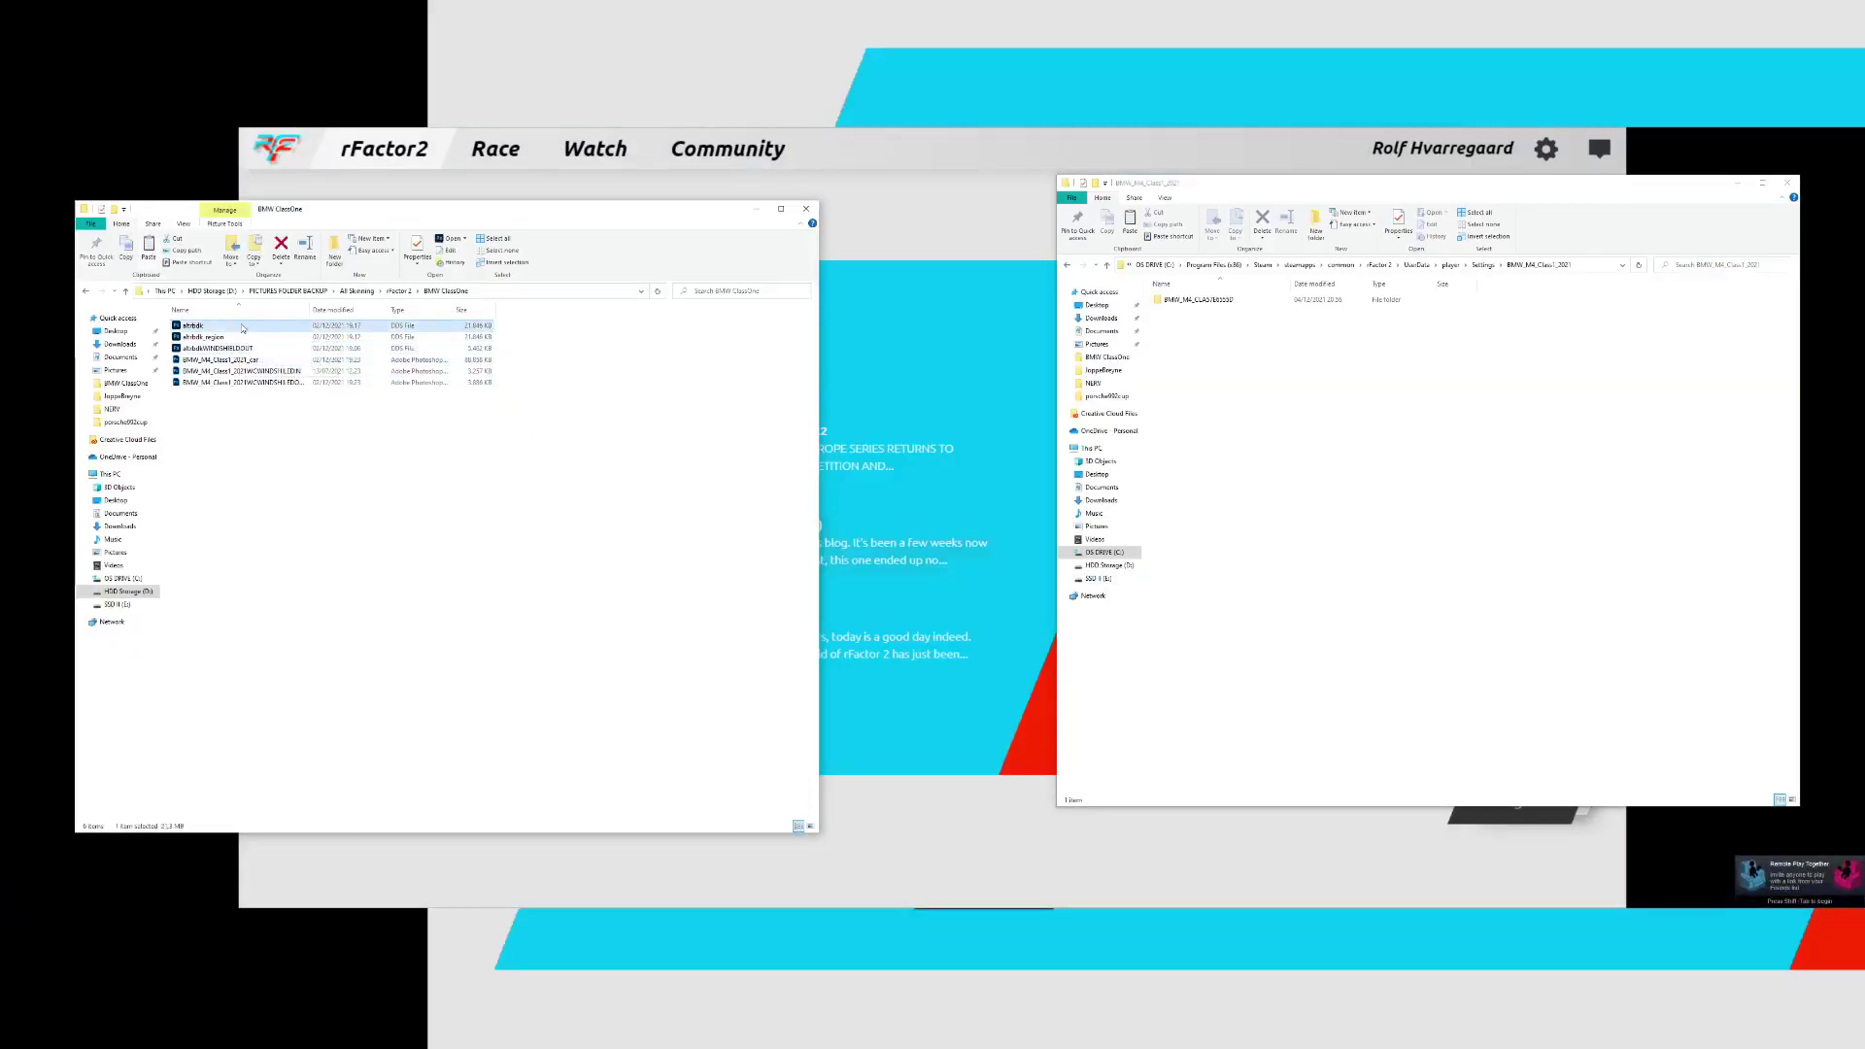
click(237, 339)
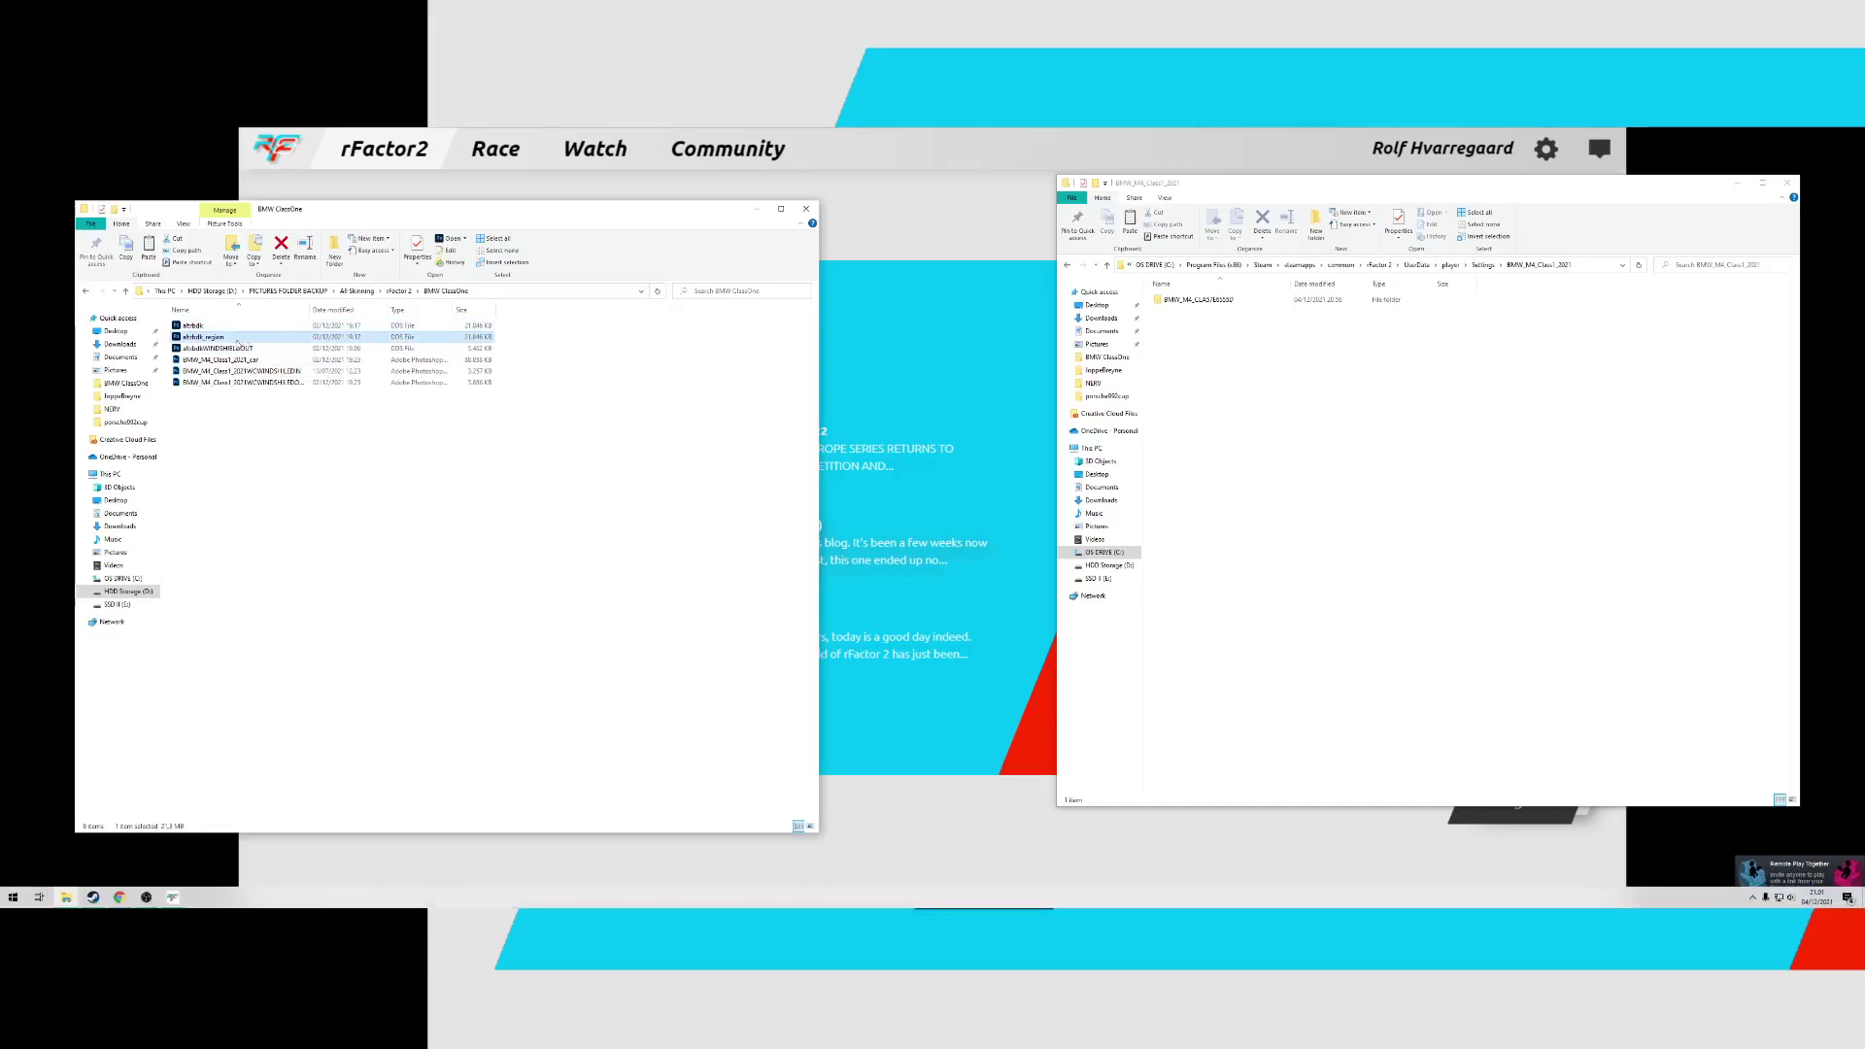
click(236, 350)
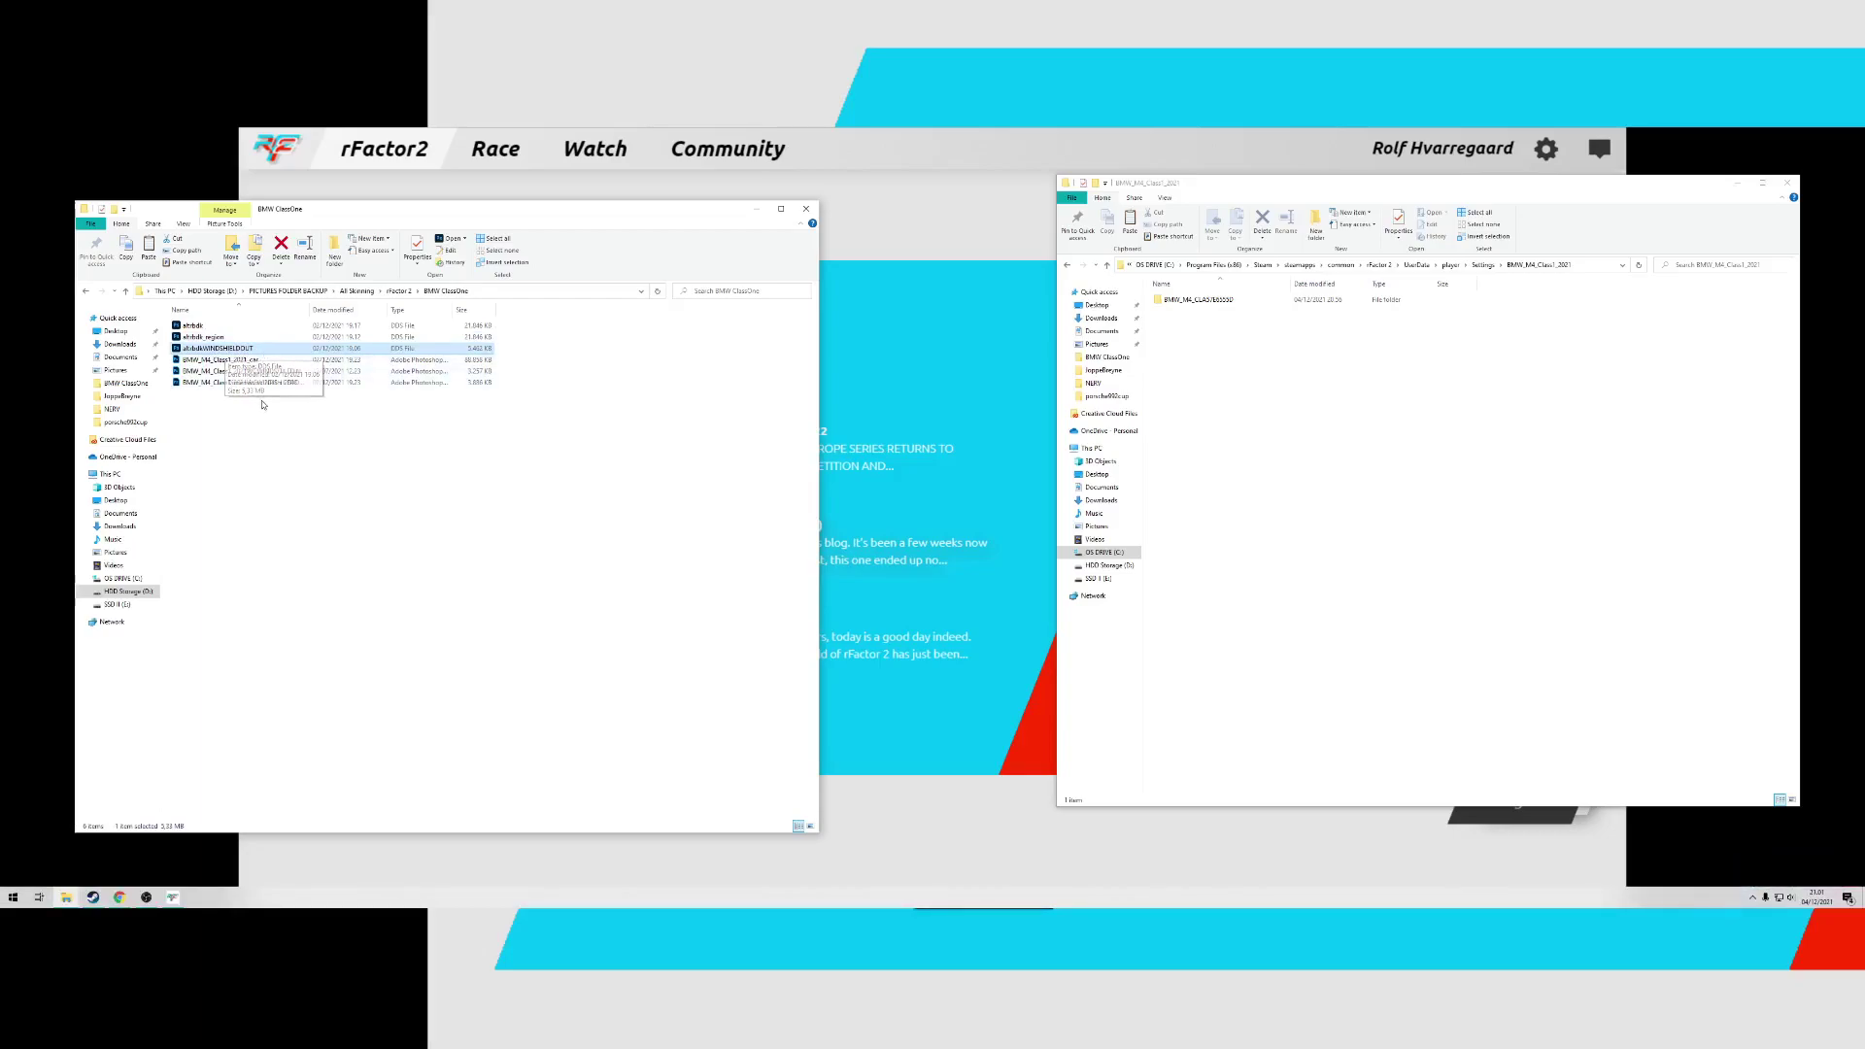
click(274, 372)
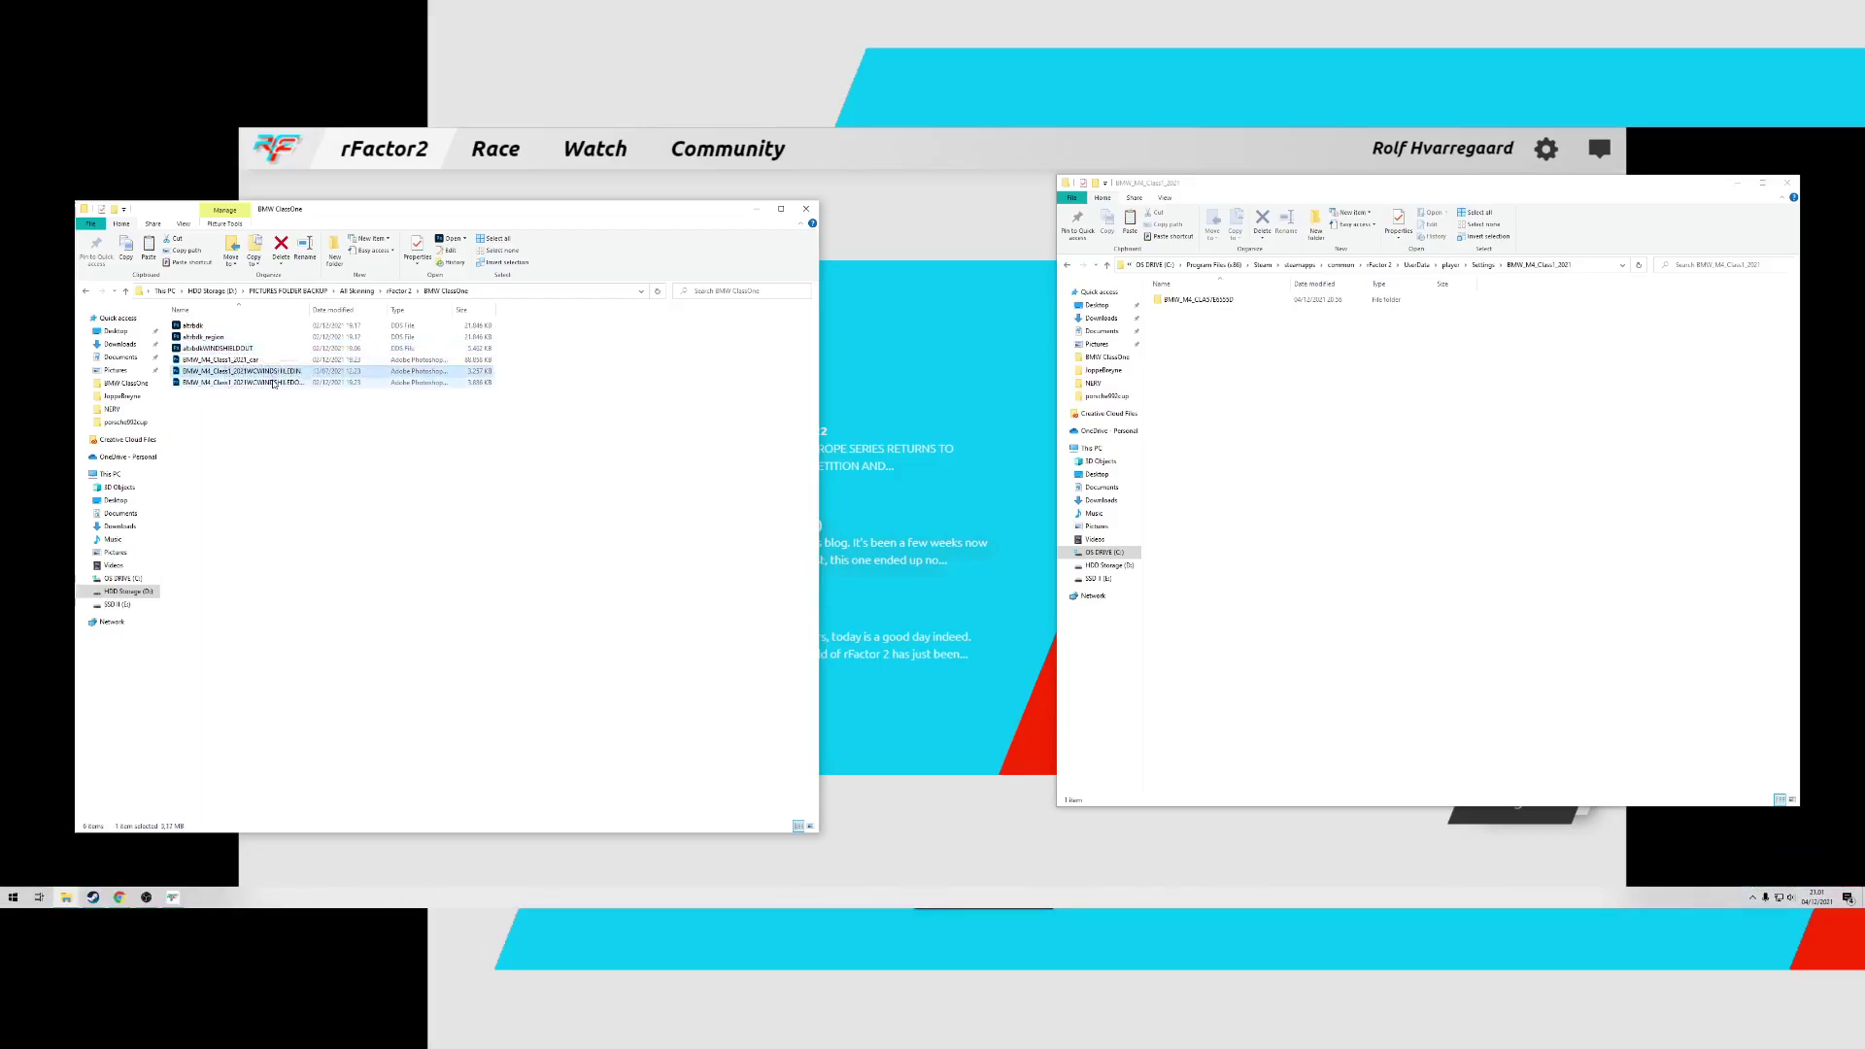
- Select the windshield-out file, cancel its rename with the name unchanged, and clear the selection
click(273, 382)
click(274, 372)
click(273, 382)
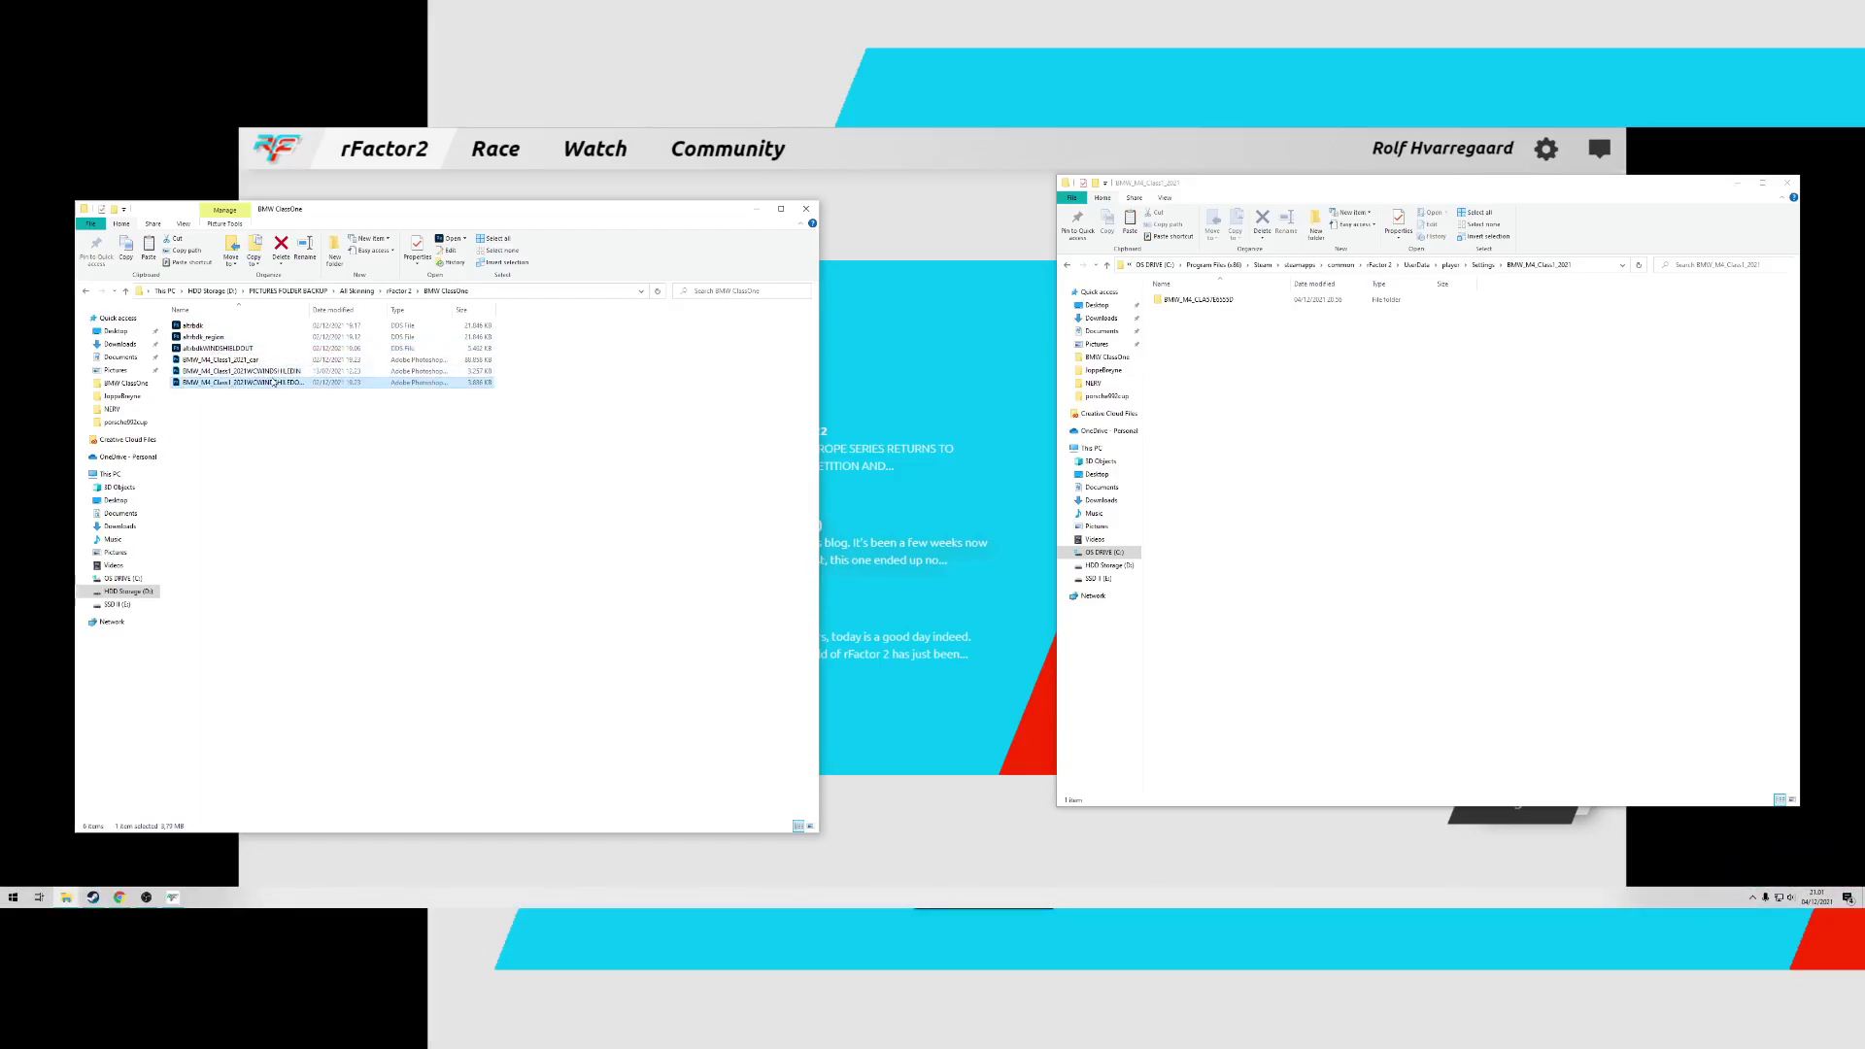
click(274, 383)
click(253, 383)
click(289, 426)
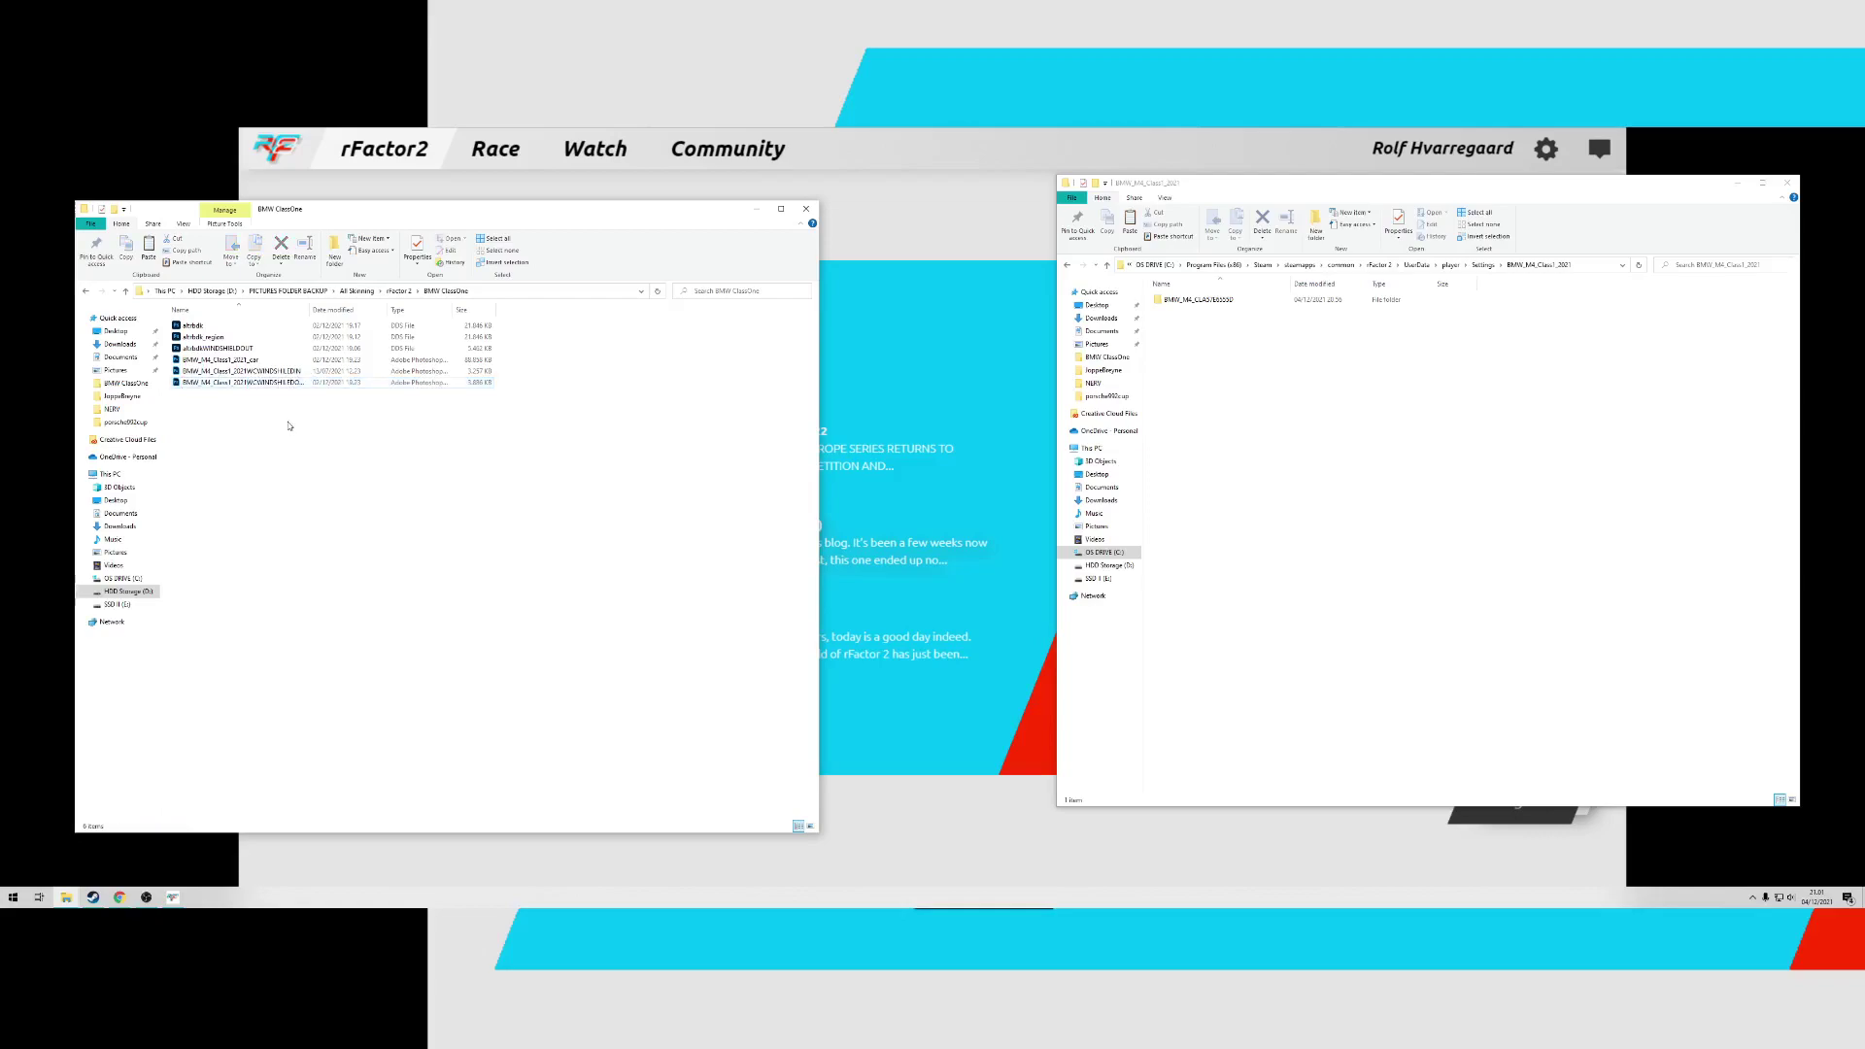
click(243, 348)
click(418, 459)
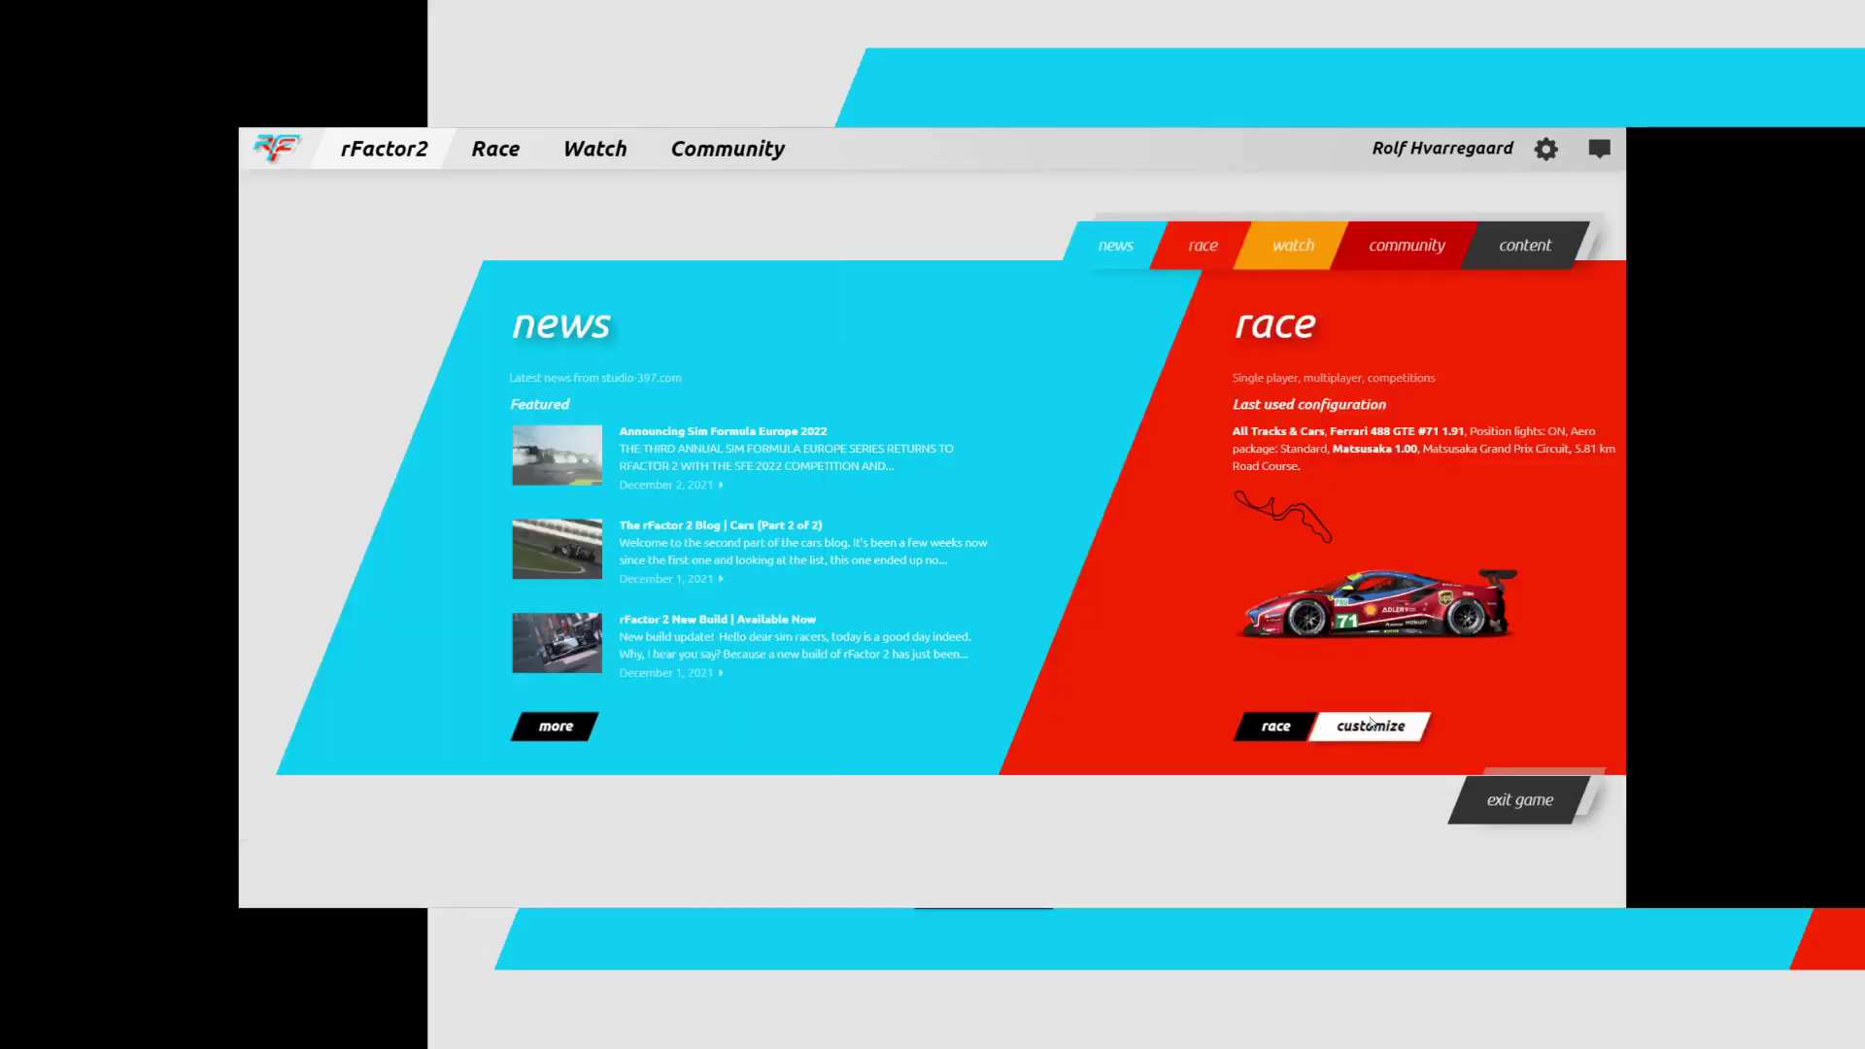
- Pick the BMW > BMW M4 Class 1 2021 > #01 car and show its skin and team-car creation options
click(1369, 727)
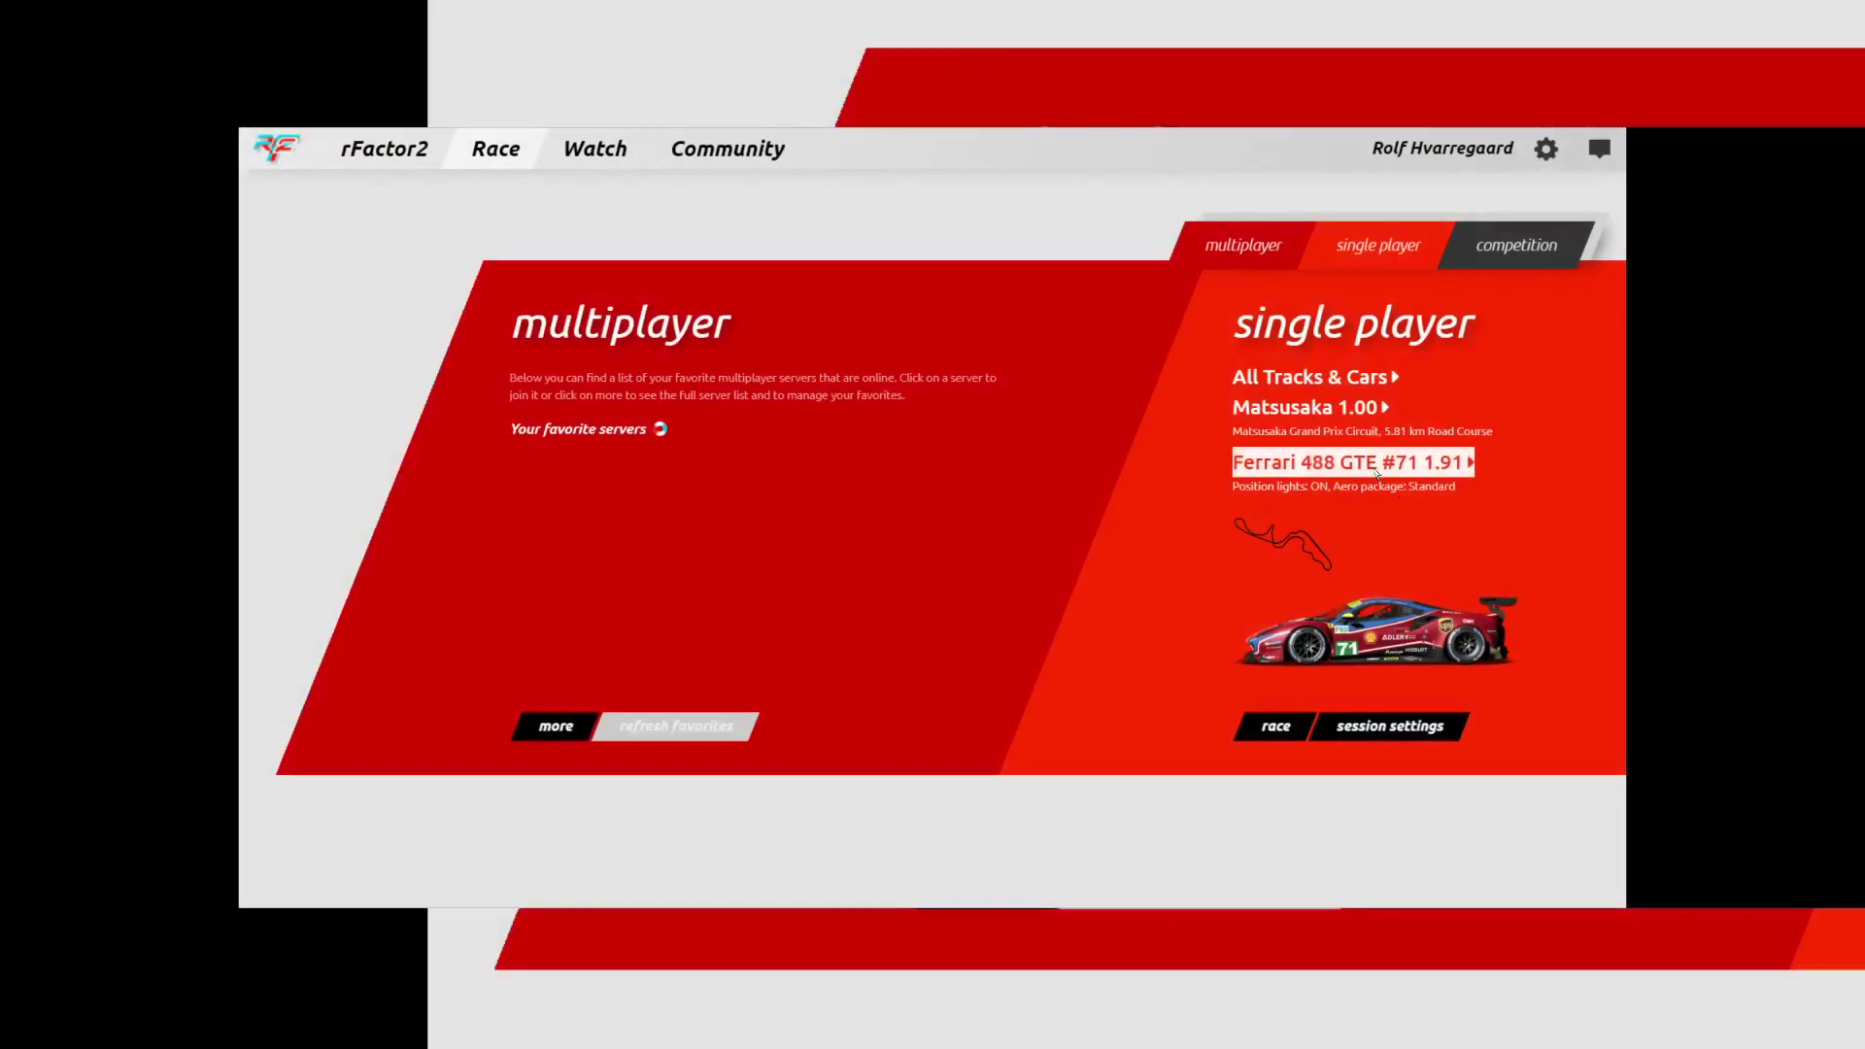
click(1313, 481)
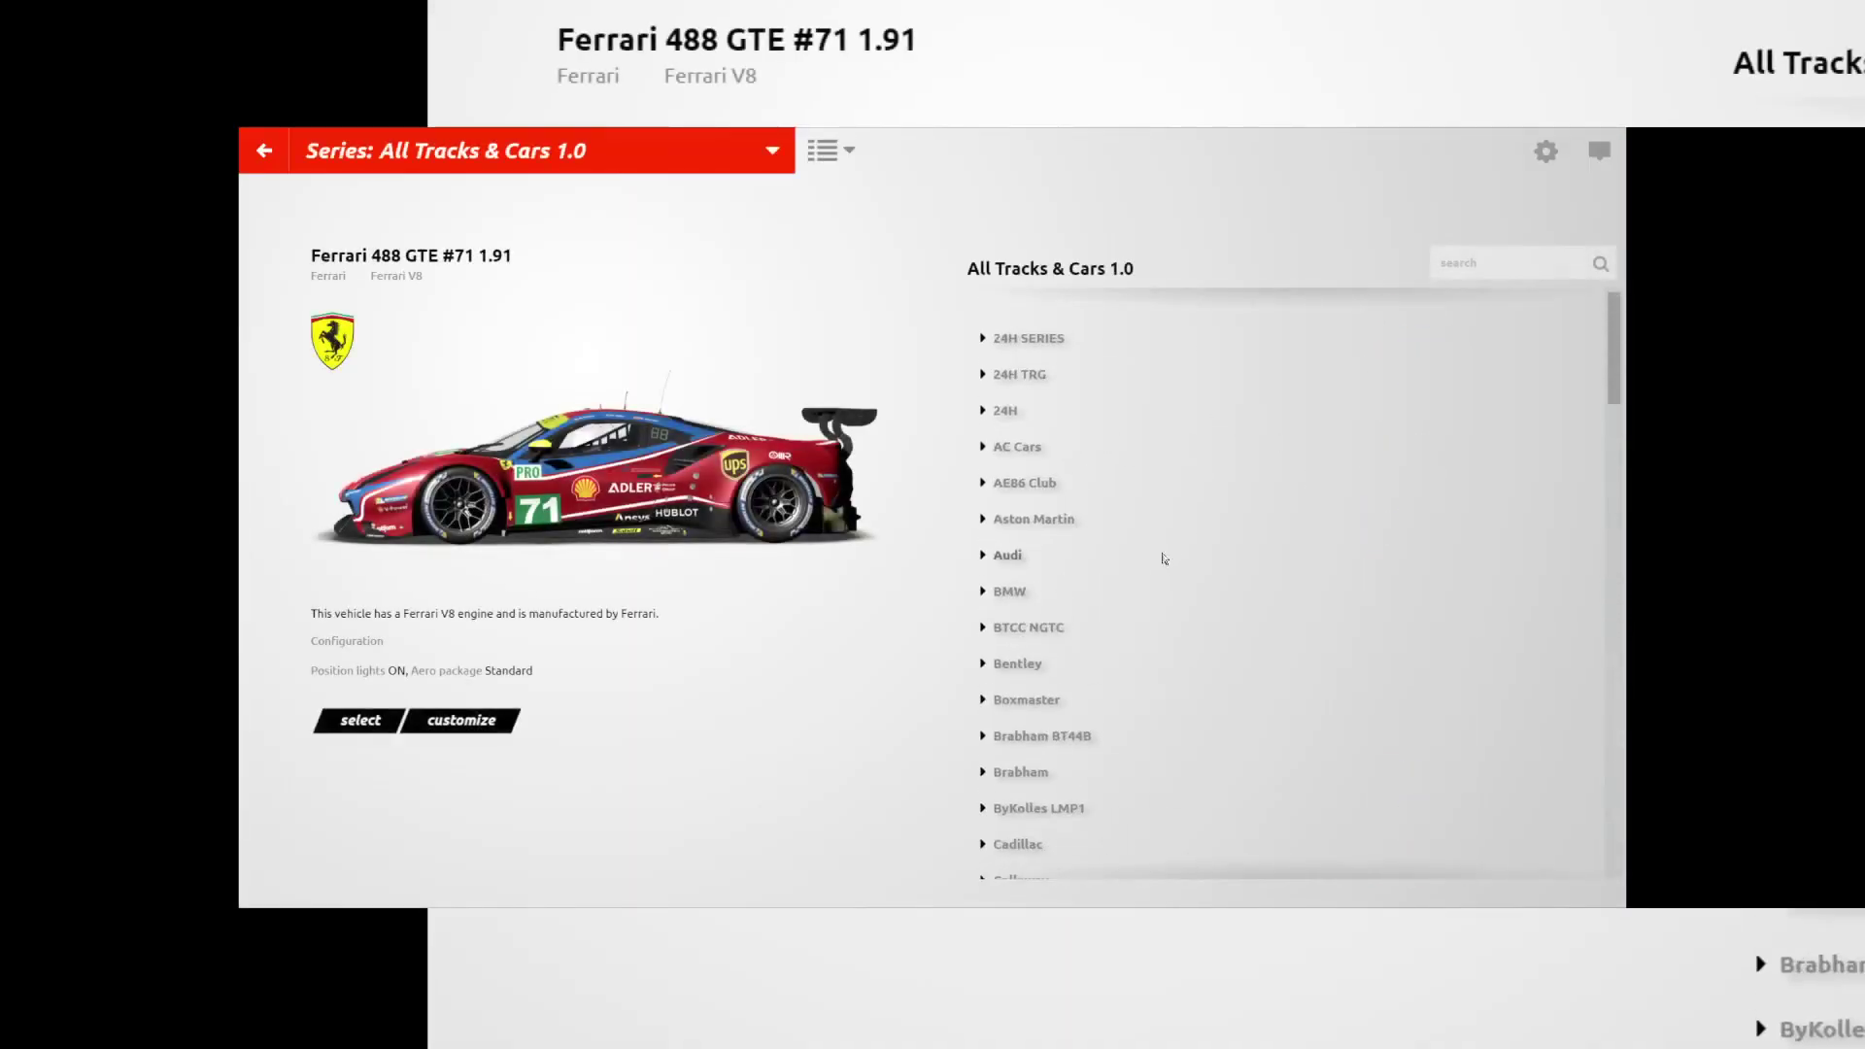
click(1005, 594)
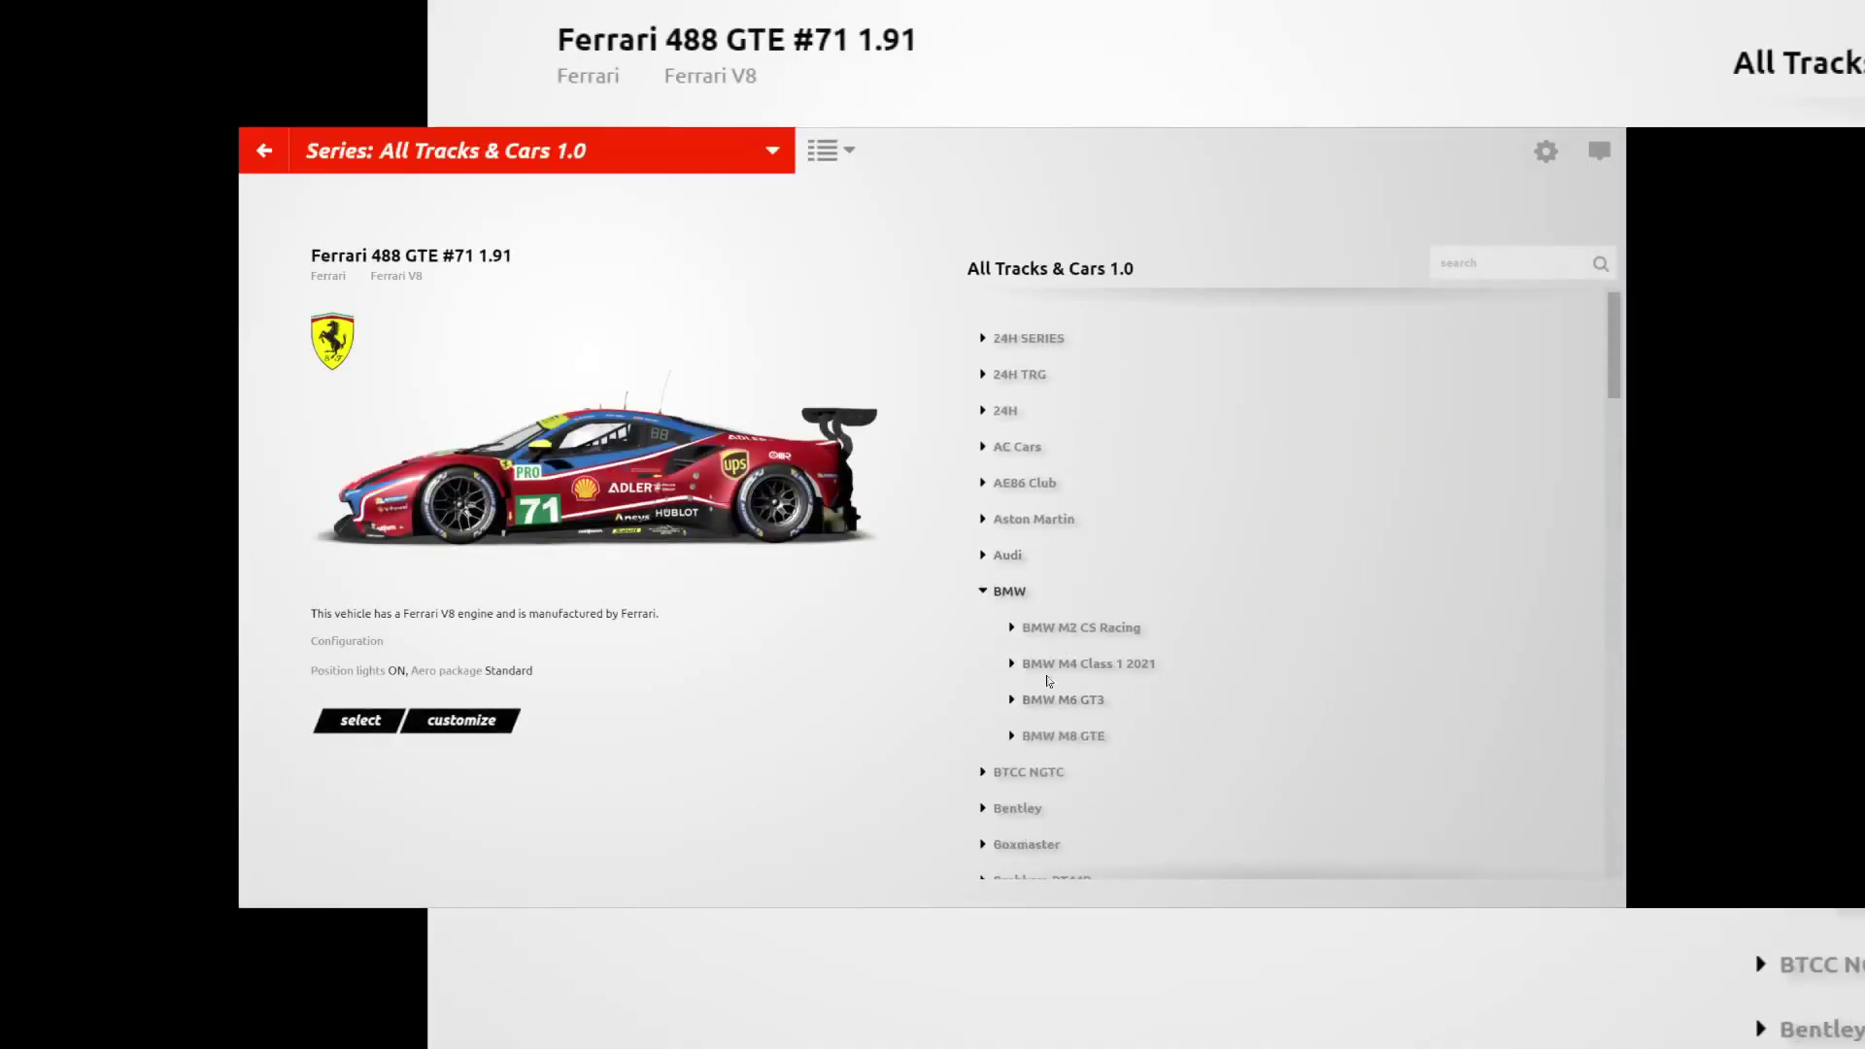
click(1078, 664)
click(1148, 715)
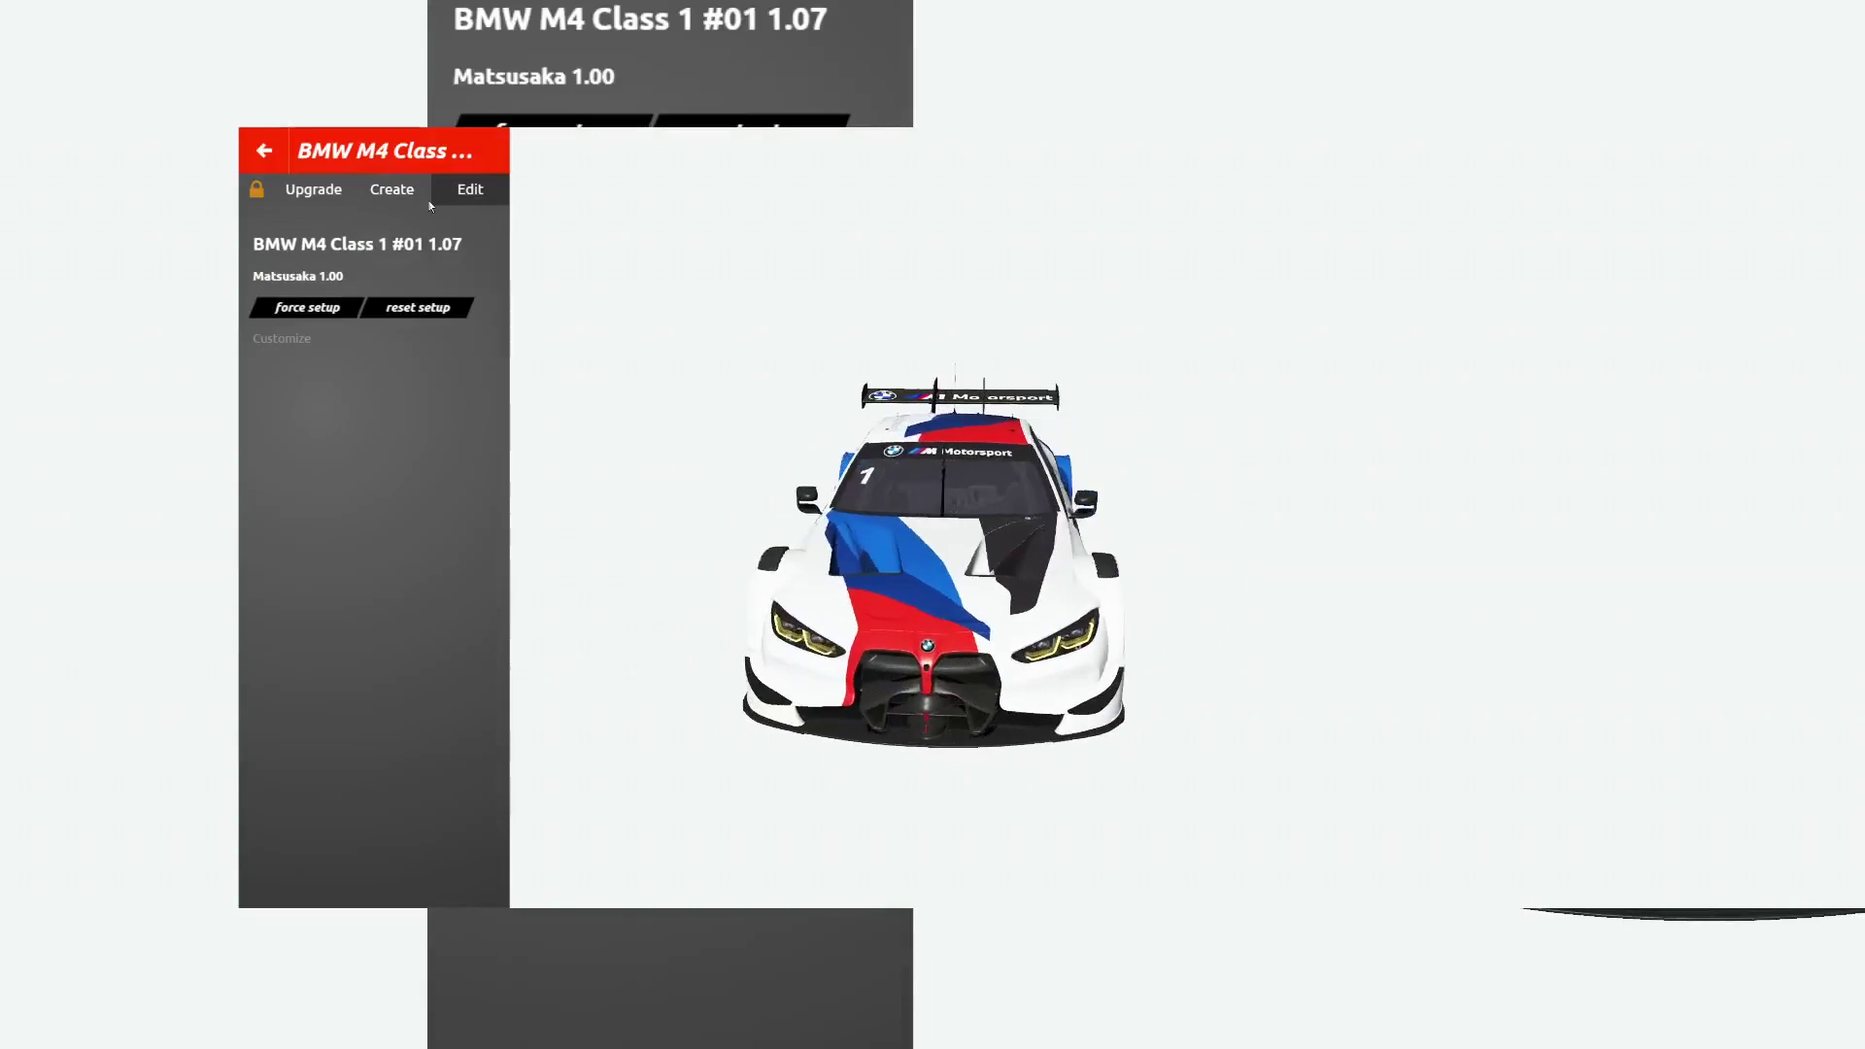
click(411, 197)
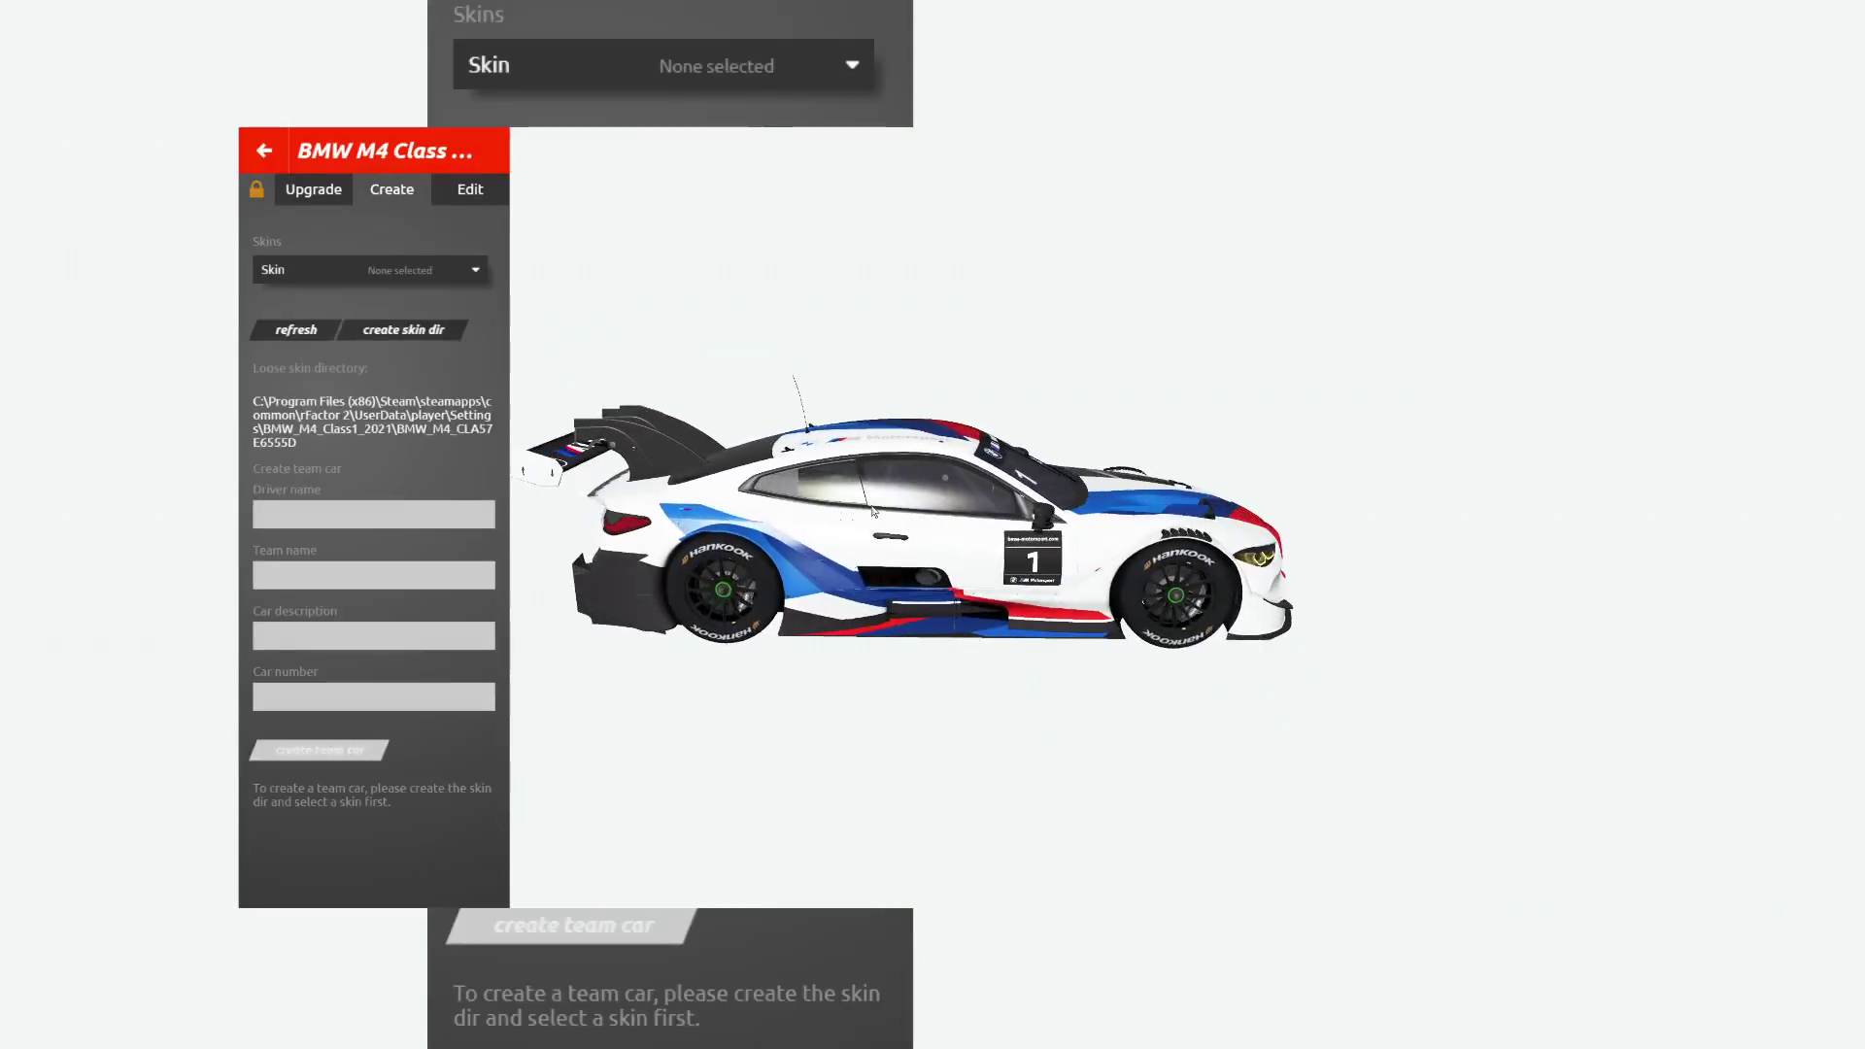
- Open the car's BMW_M4_CLA57E6555D skin folder and delete its old skin files
key(alt+Tab)
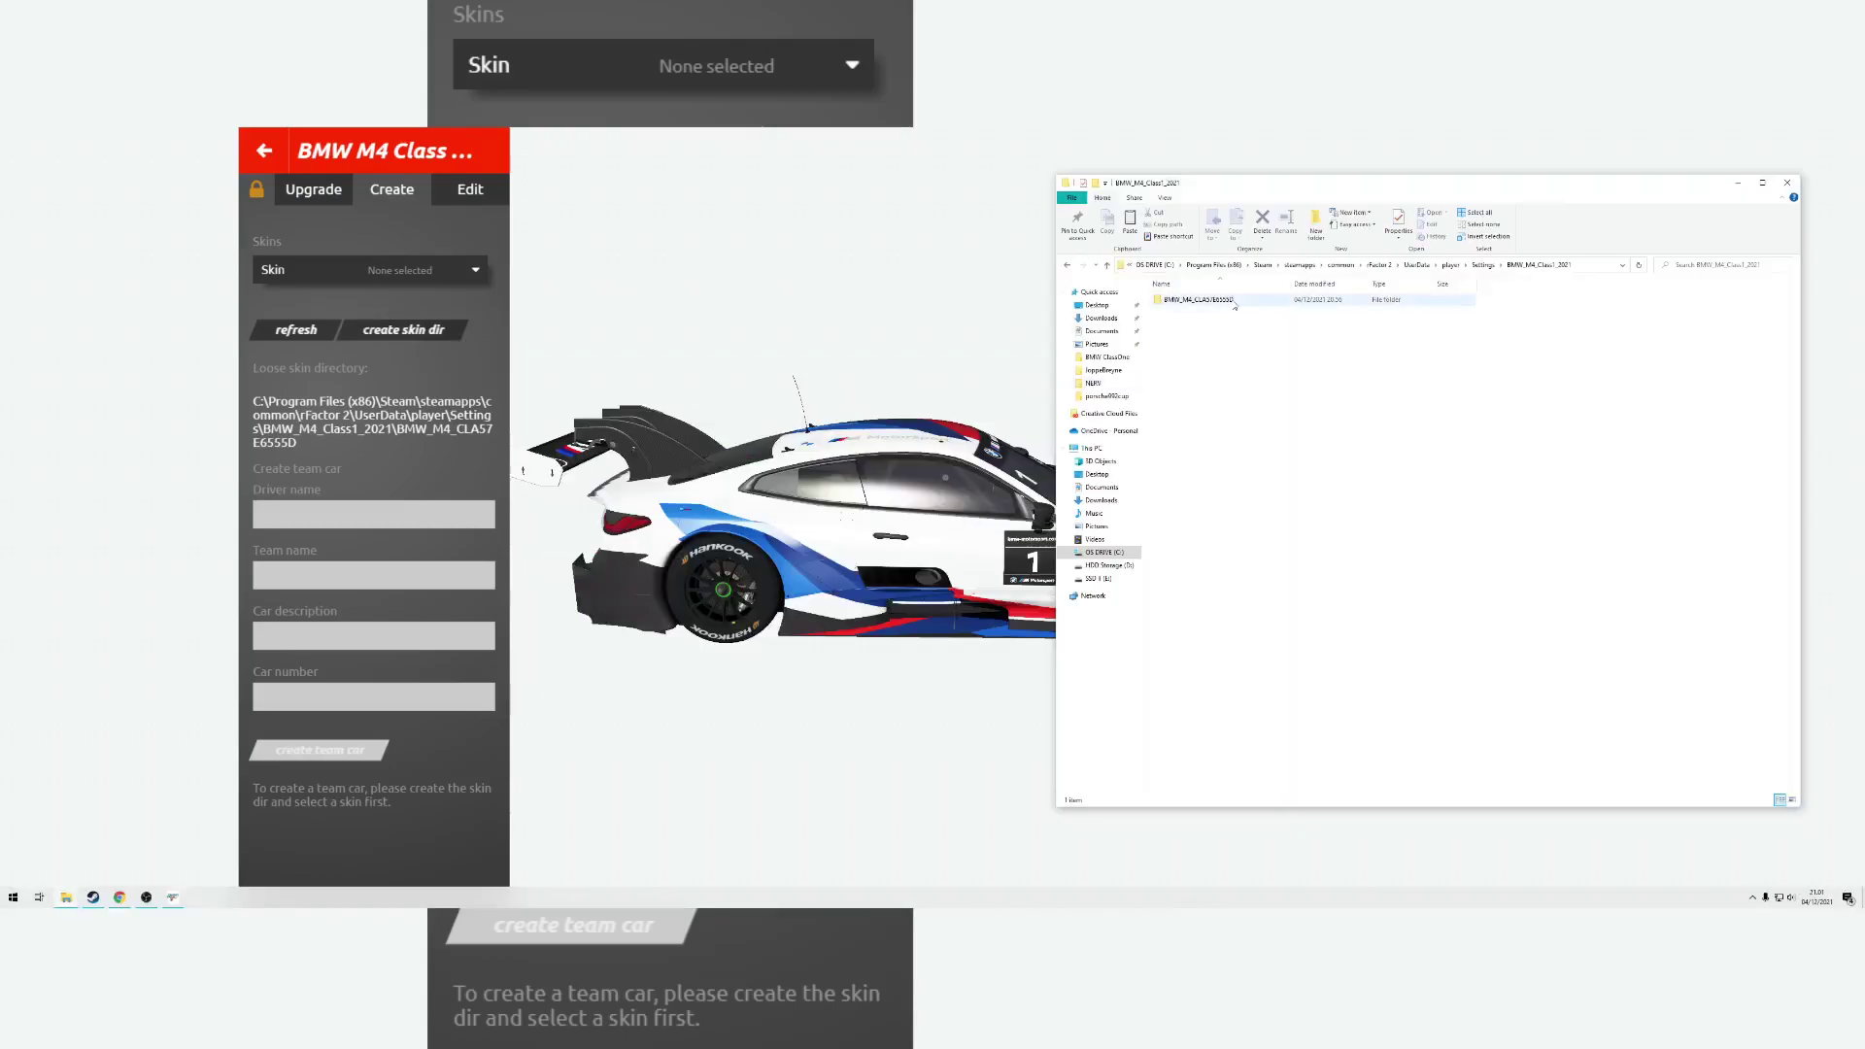
double_click(1235, 303)
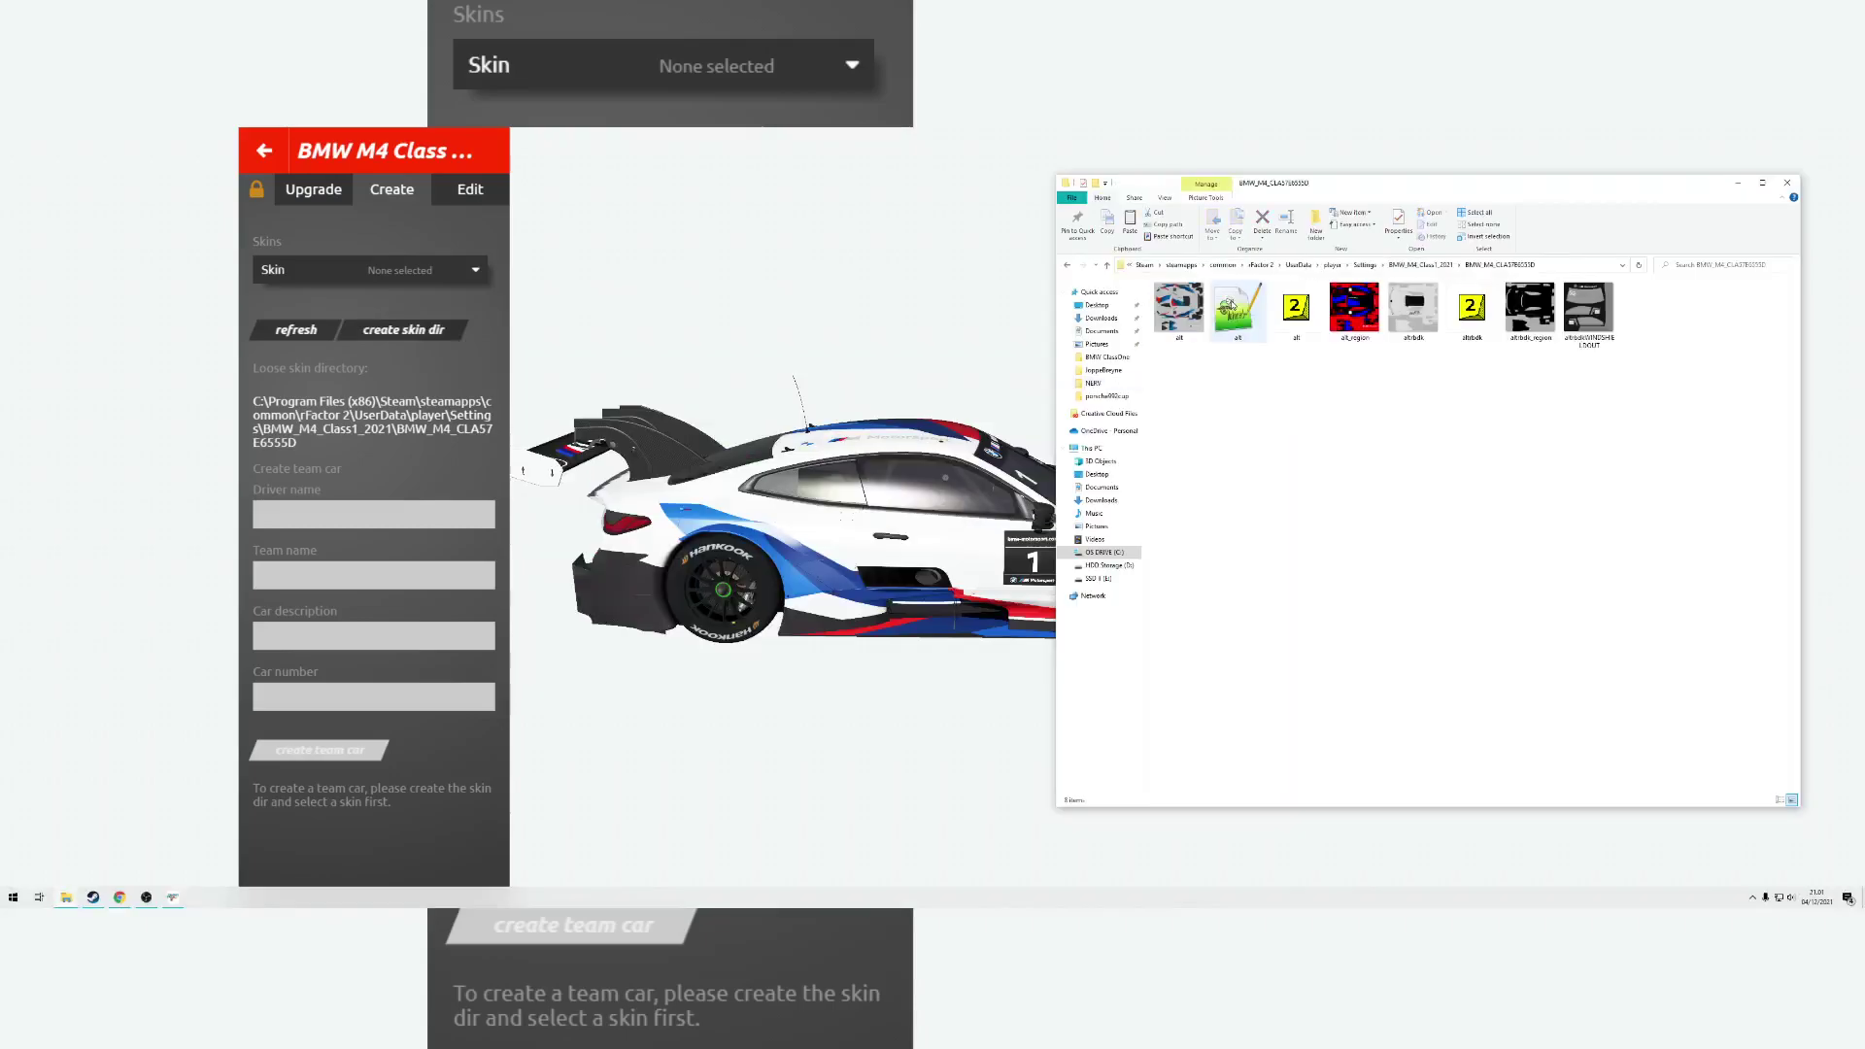
mouse_move(1599, 364)
mouse_down()
mouse_move(1487, 322)
mouse_move(1399, 326)
mouse_up()
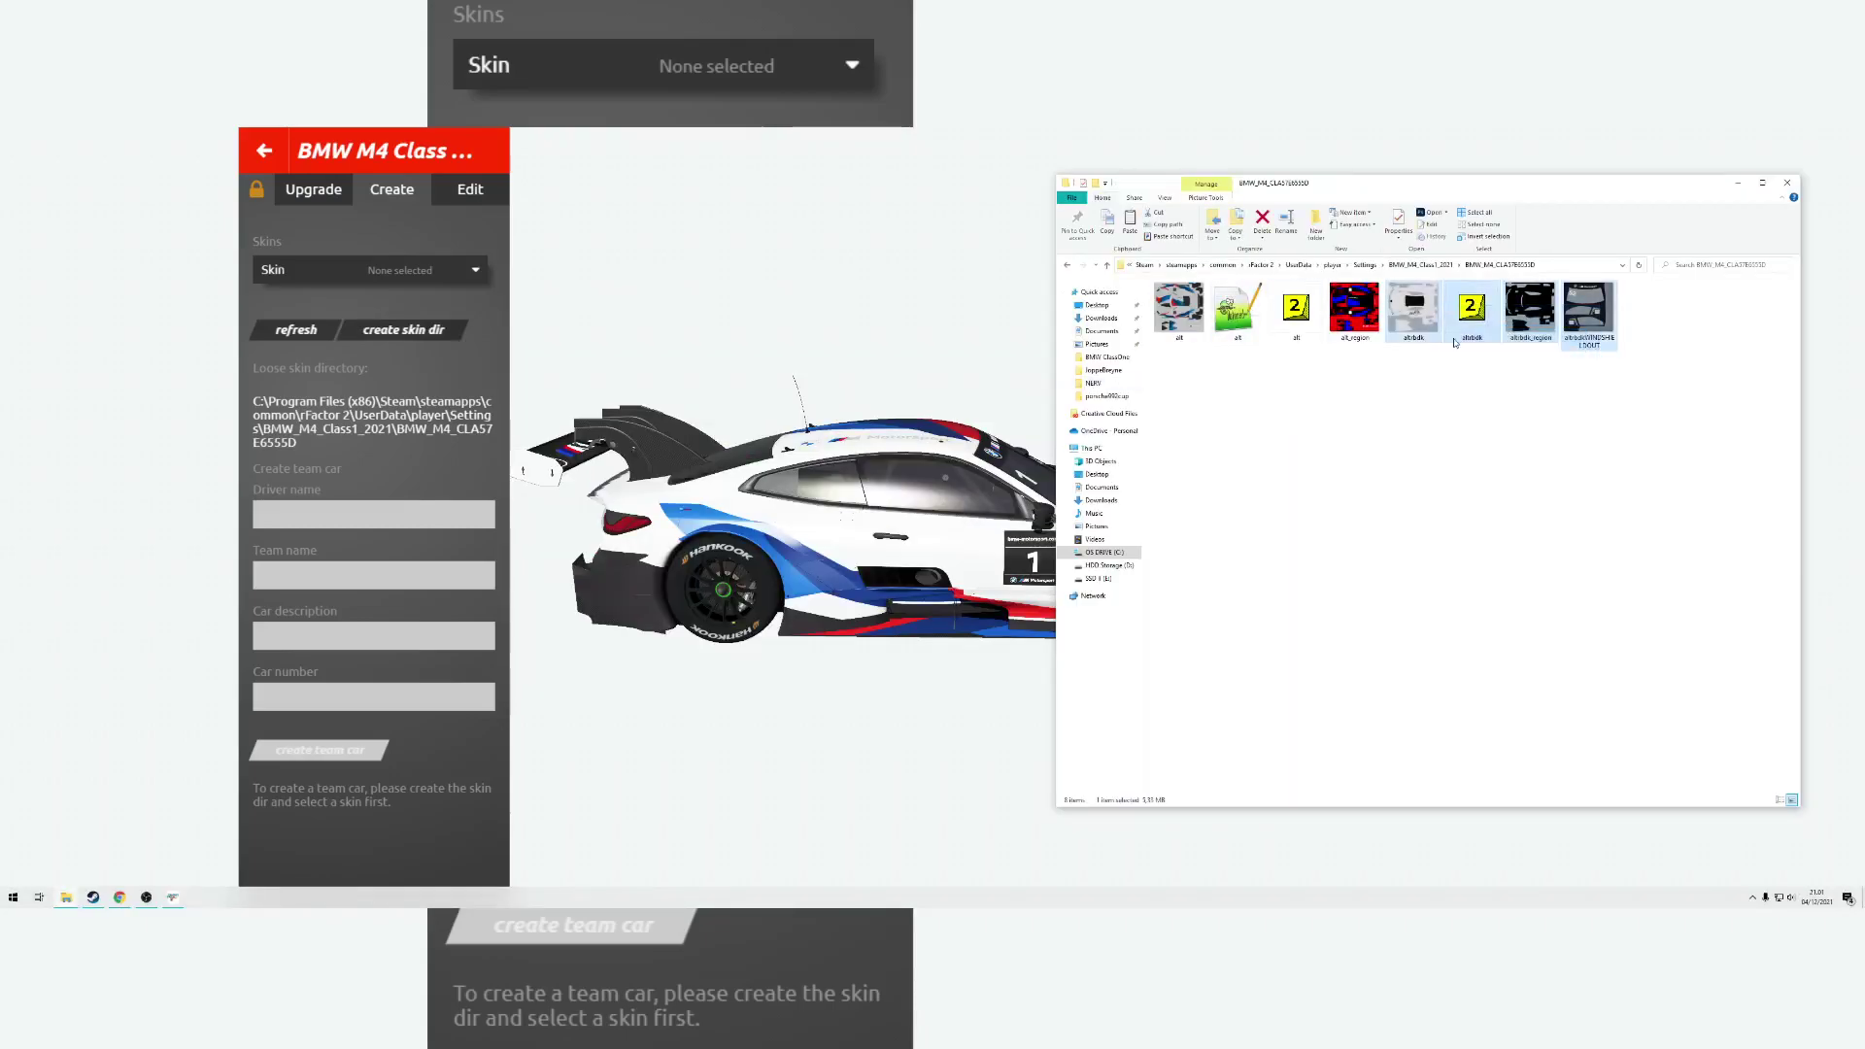
key(Delete)
- Copy the three livery files from BMW ClassOne into the skin folder and return to the game
key(alt+Tab)
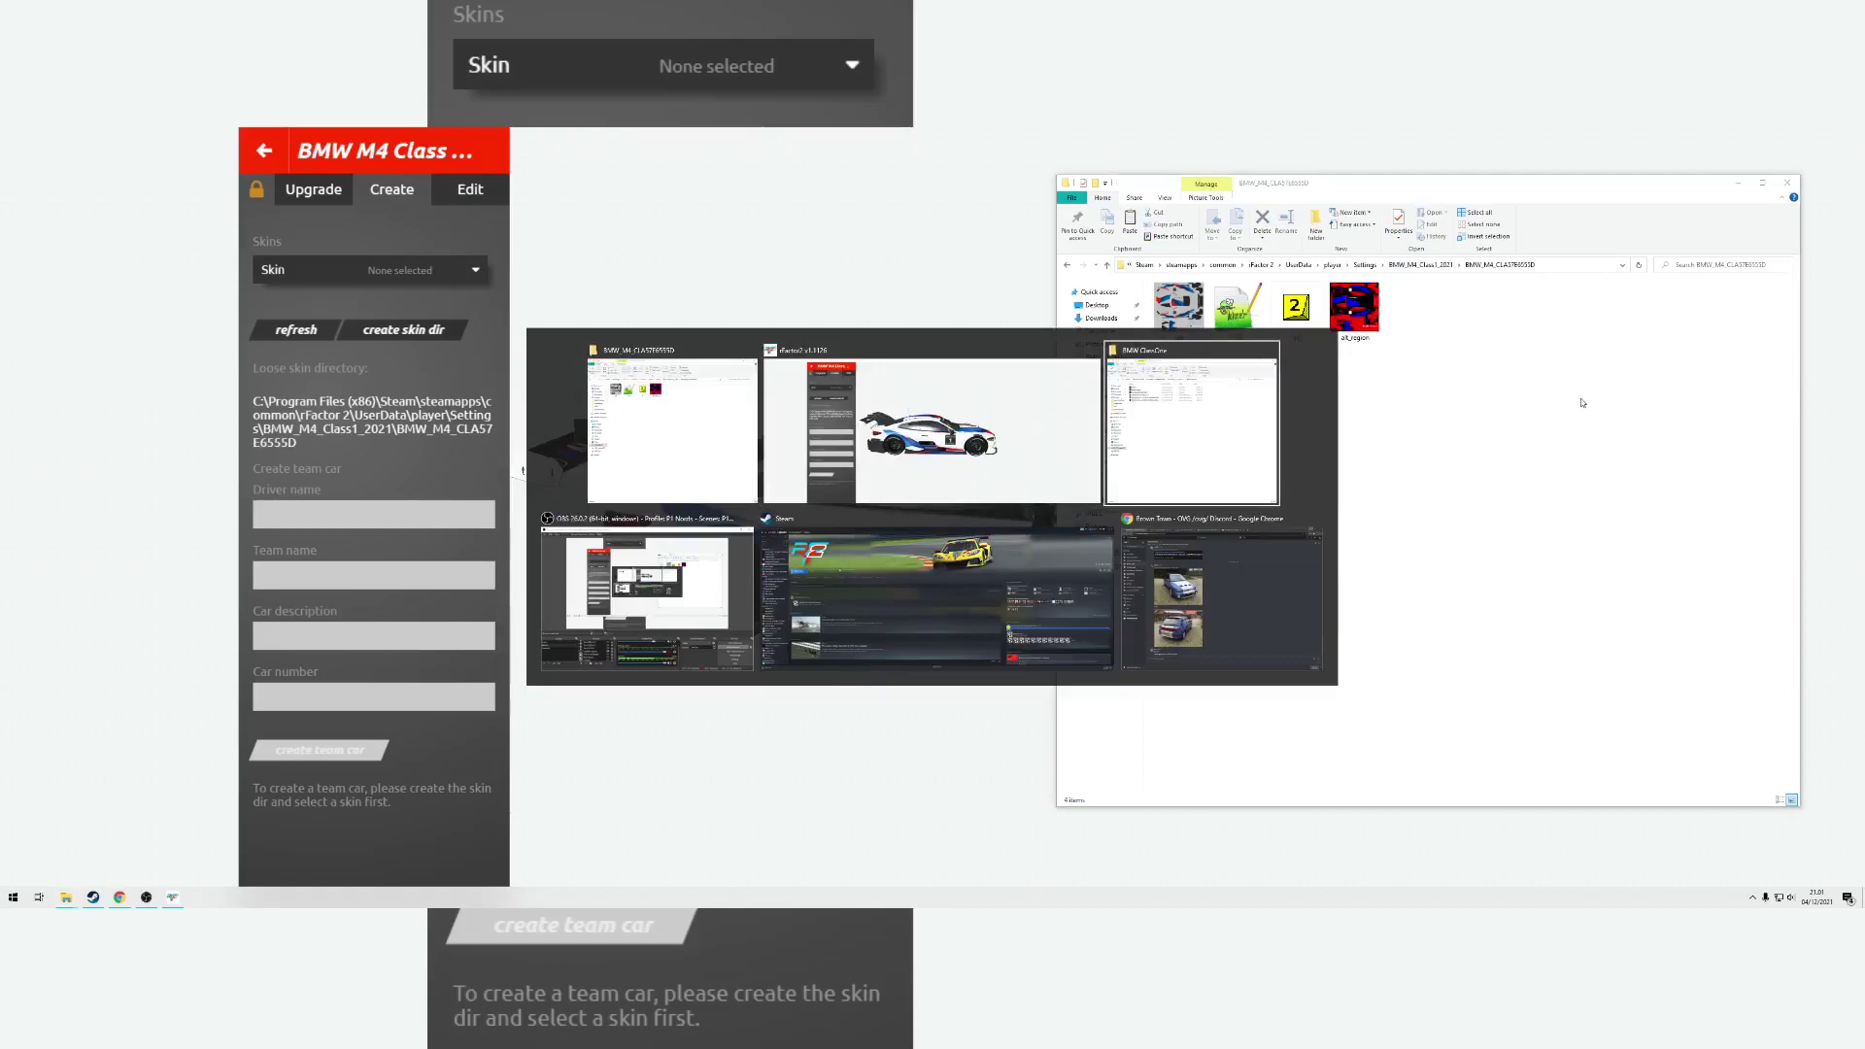
click(189, 327)
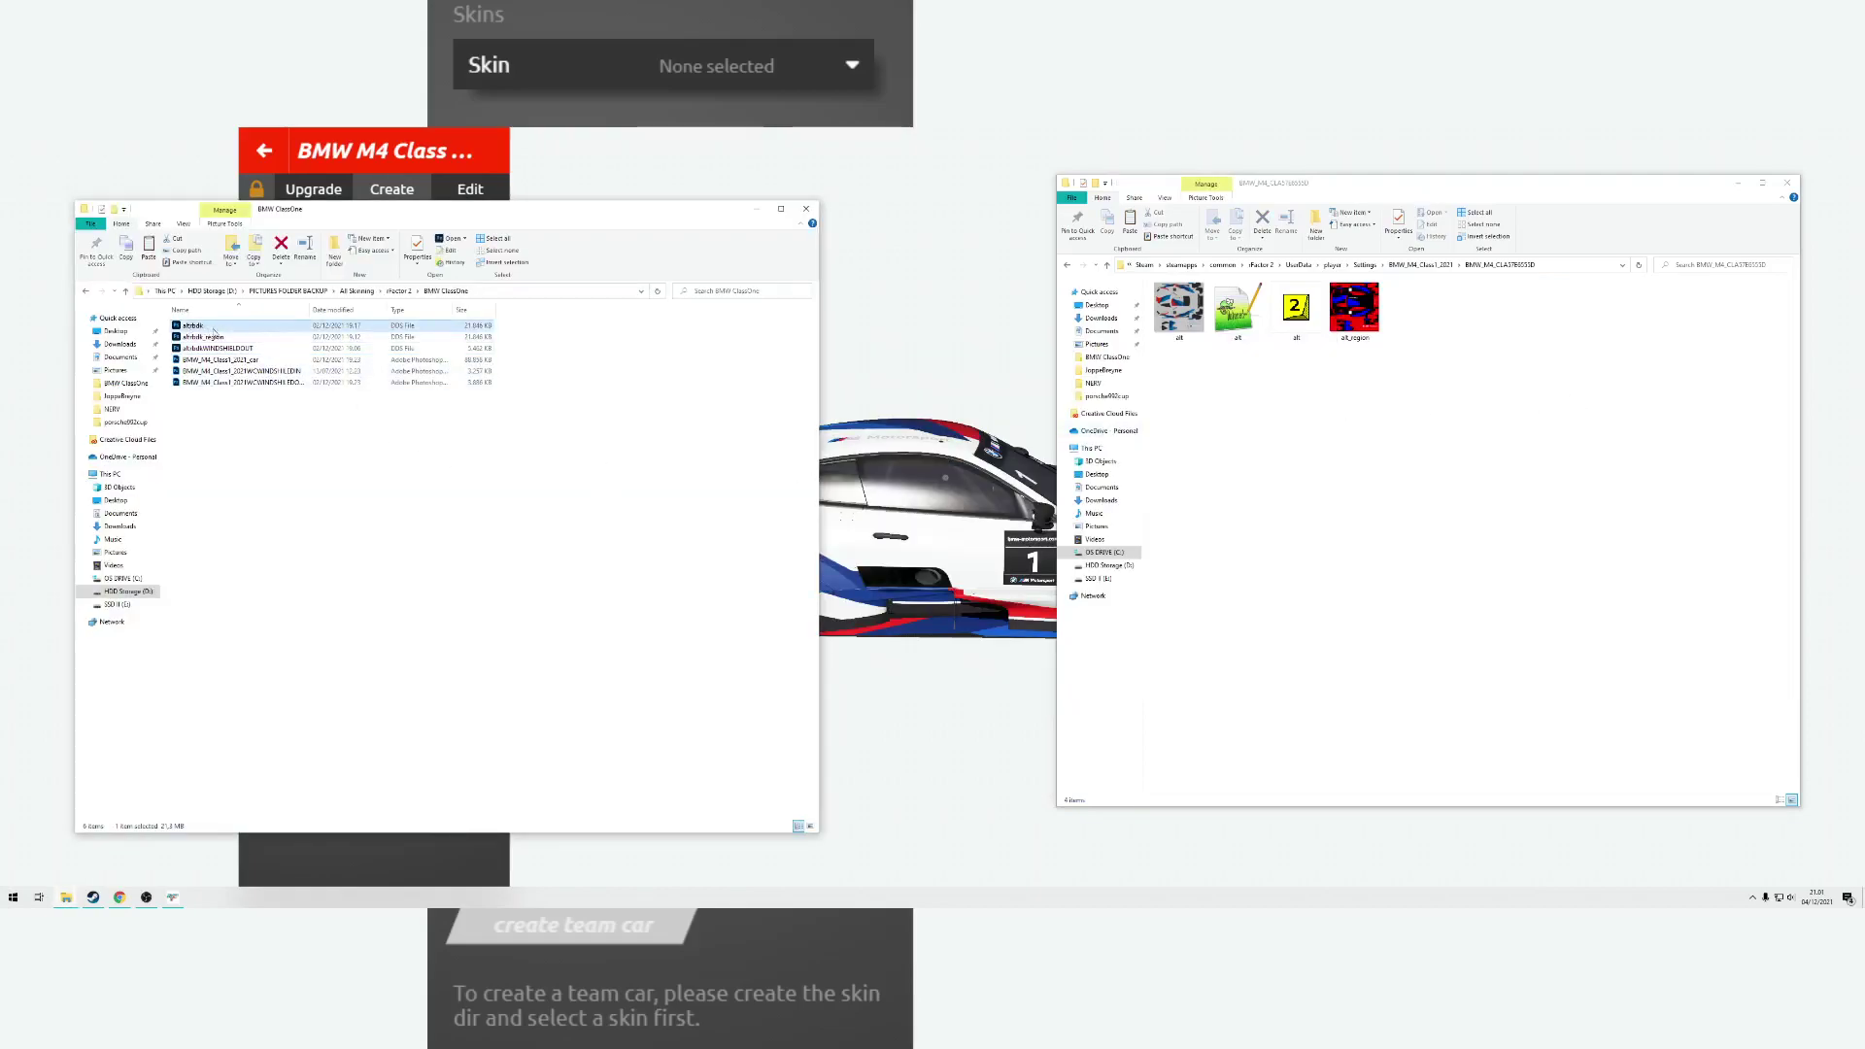
shift+click(233, 348)
drag(235, 356, 1370, 413)
click(1039, 234)
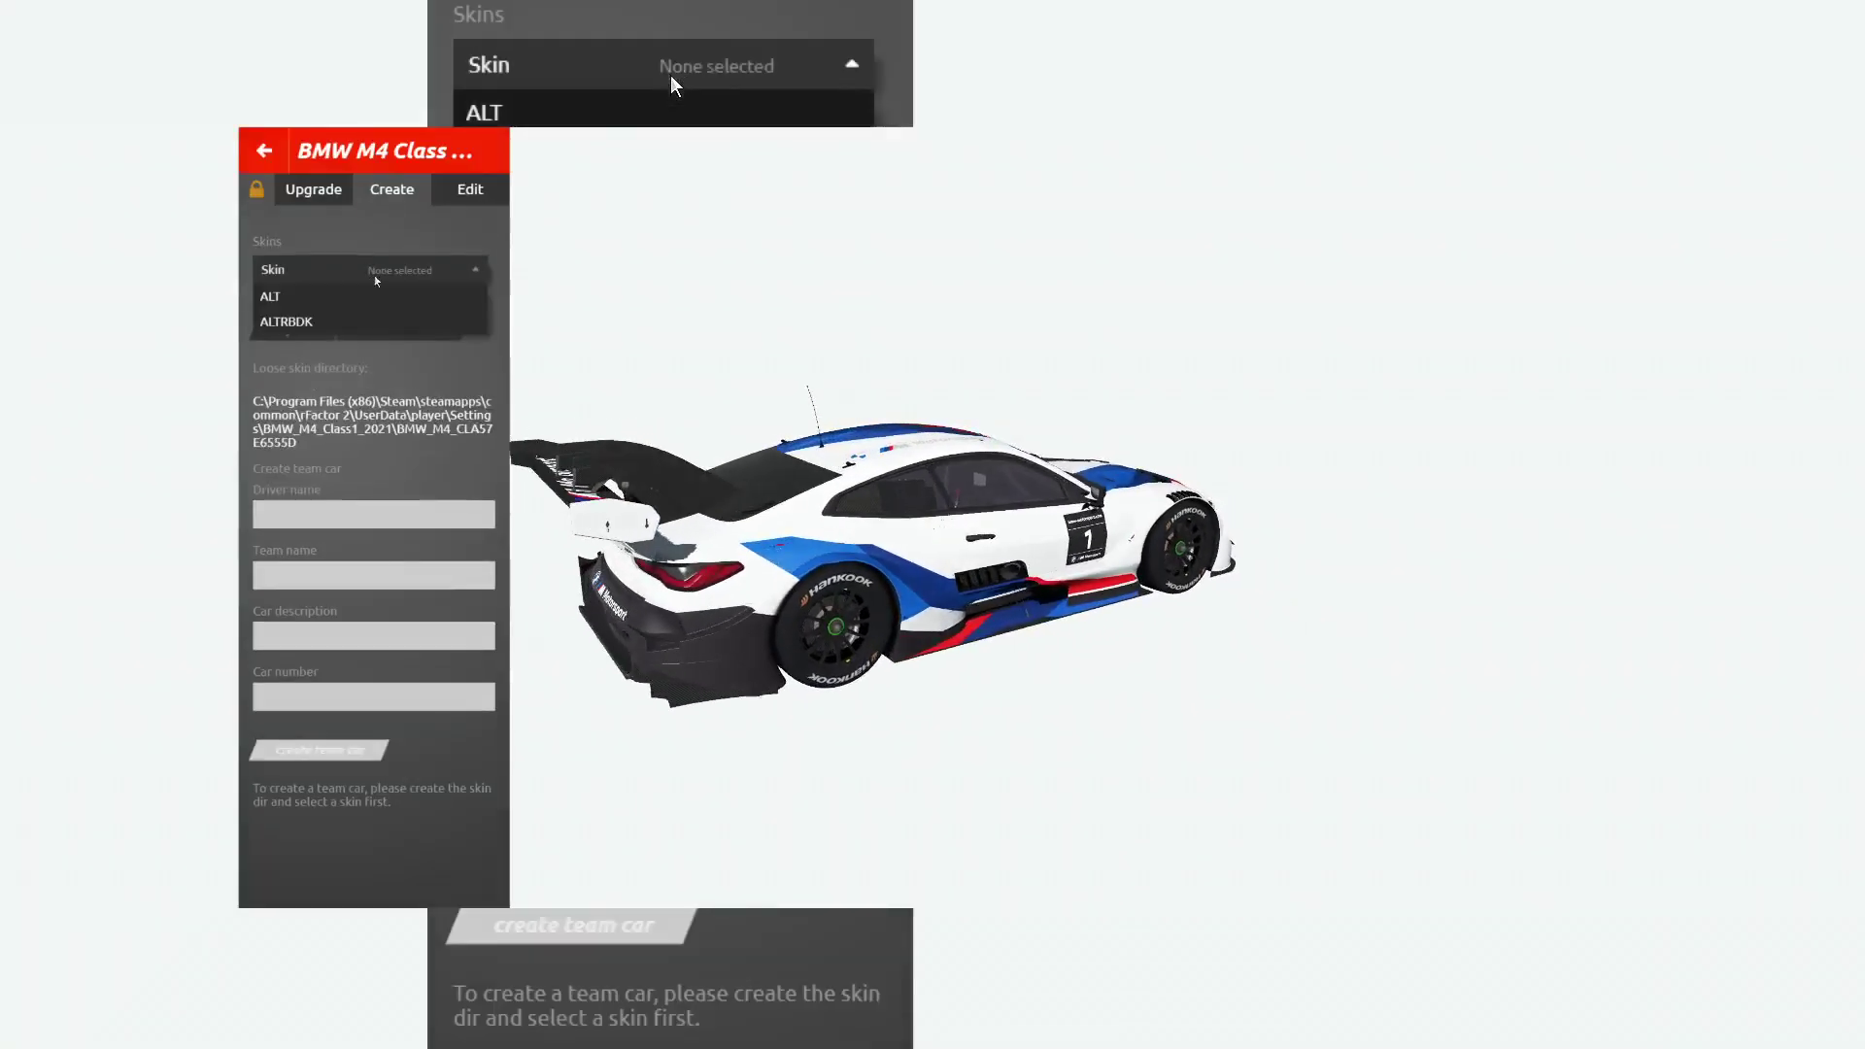
- Apply the ALTRBDK skin, then rotate and zoom the preview to inspect the white BLITZ livery
click(327, 324)
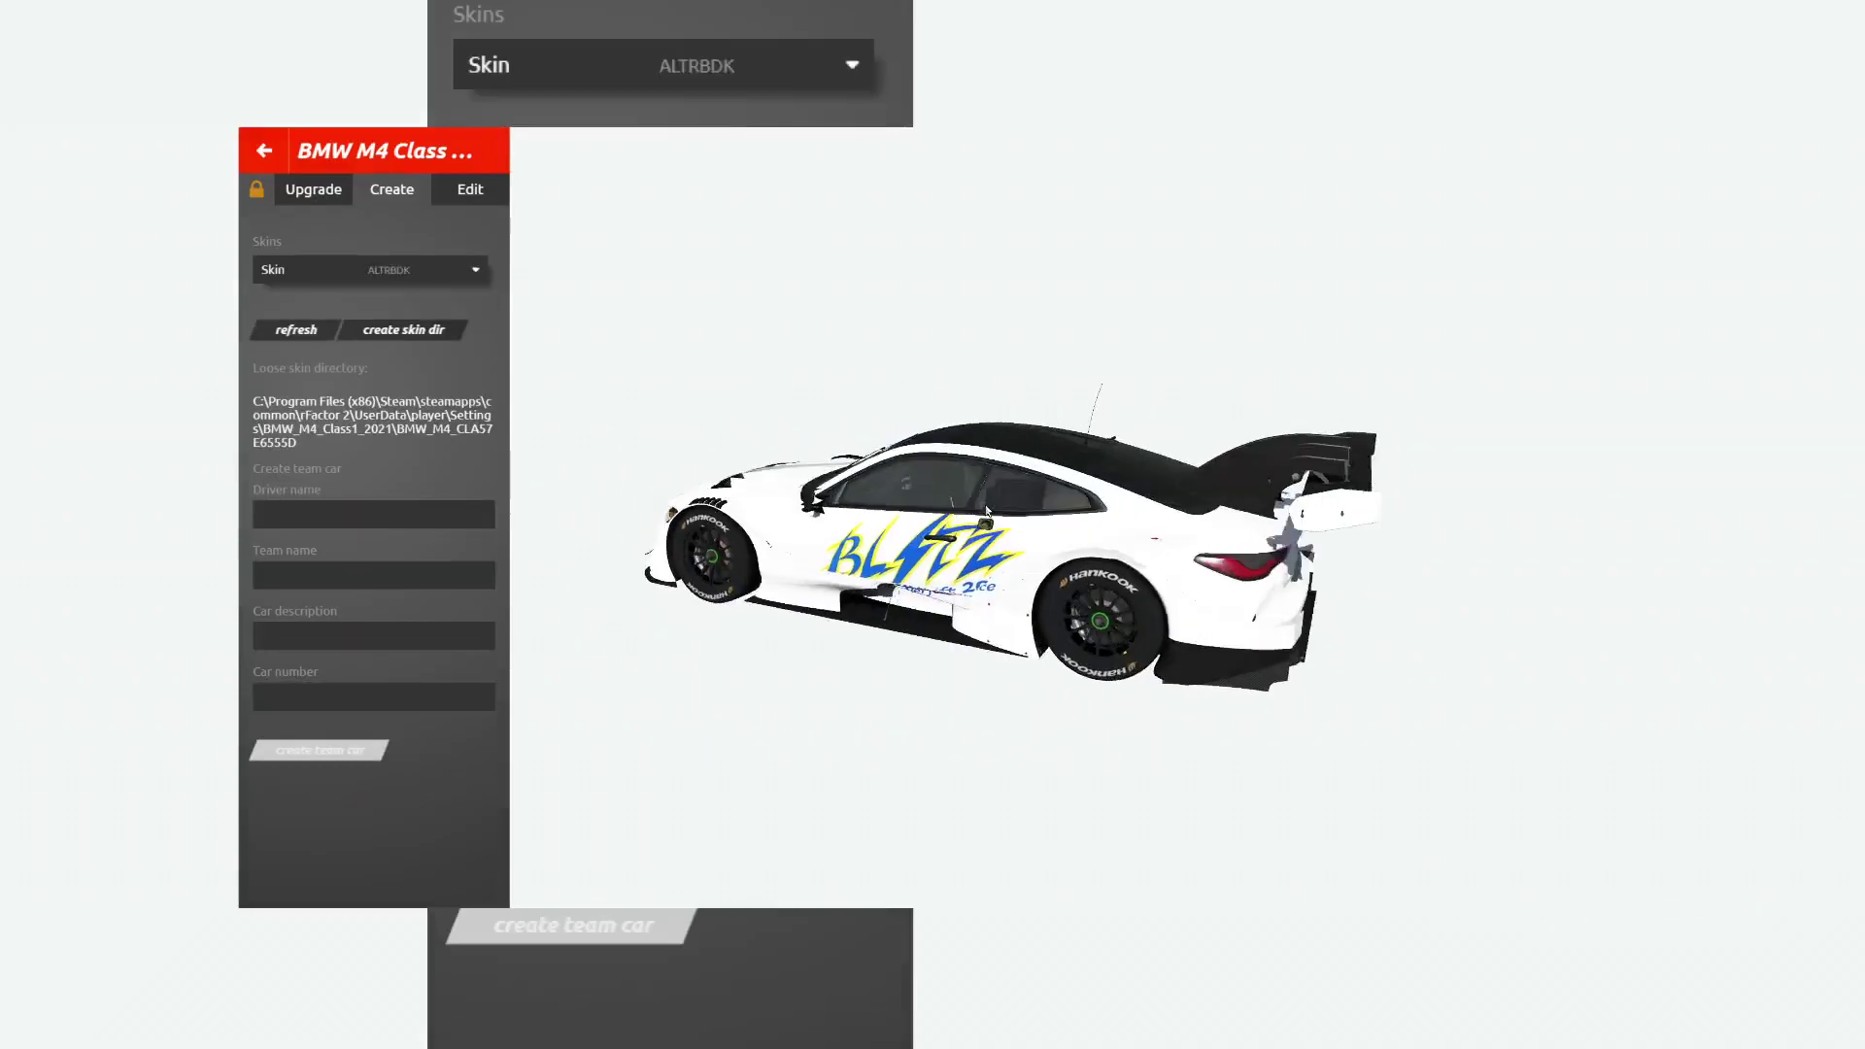
mouse_move(725, 444)
mouse_down()
mouse_move(1046, 486)
mouse_move(919, 498)
mouse_move(940, 462)
mouse_move(889, 485)
mouse_move(957, 532)
mouse_up()
scroll(957, 533, up, 5)
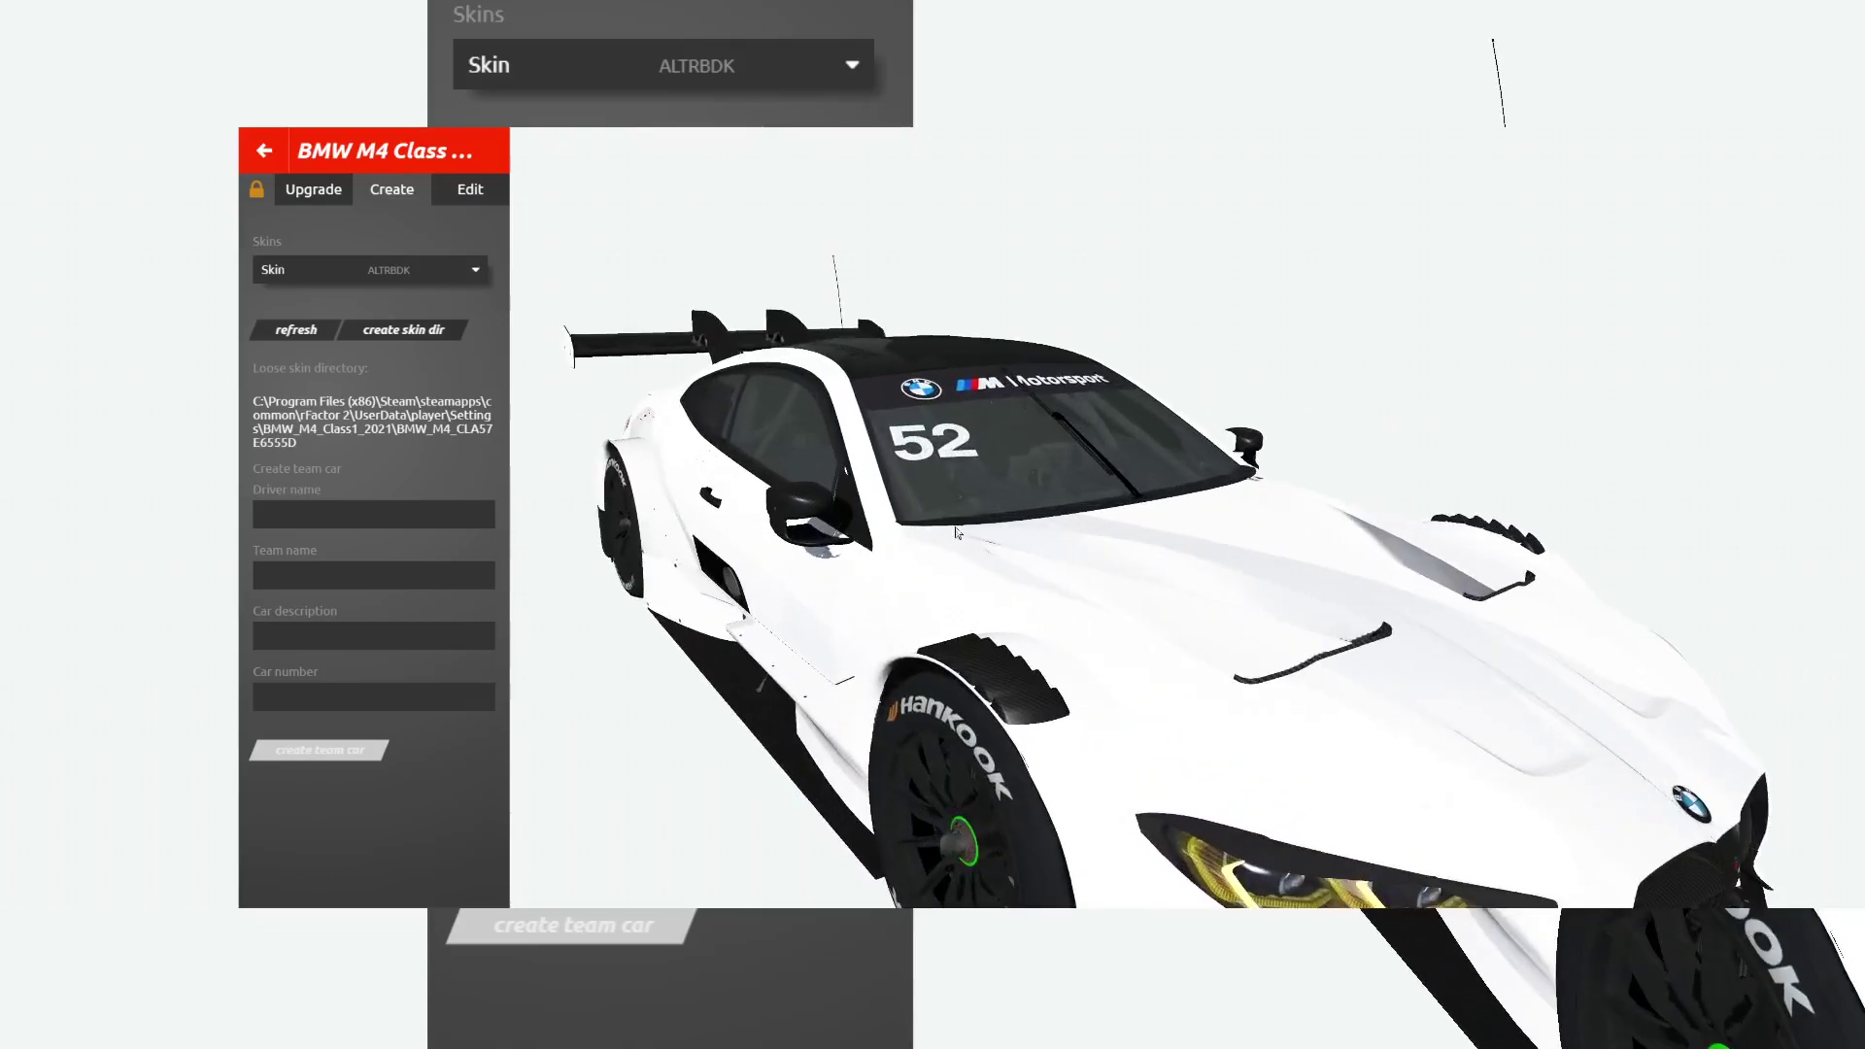
scroll(1339, 642, down, 5)
mouse_move(1339, 642)
mouse_down()
mouse_move(1088, 572)
mouse_move(1110, 566)
mouse_up()
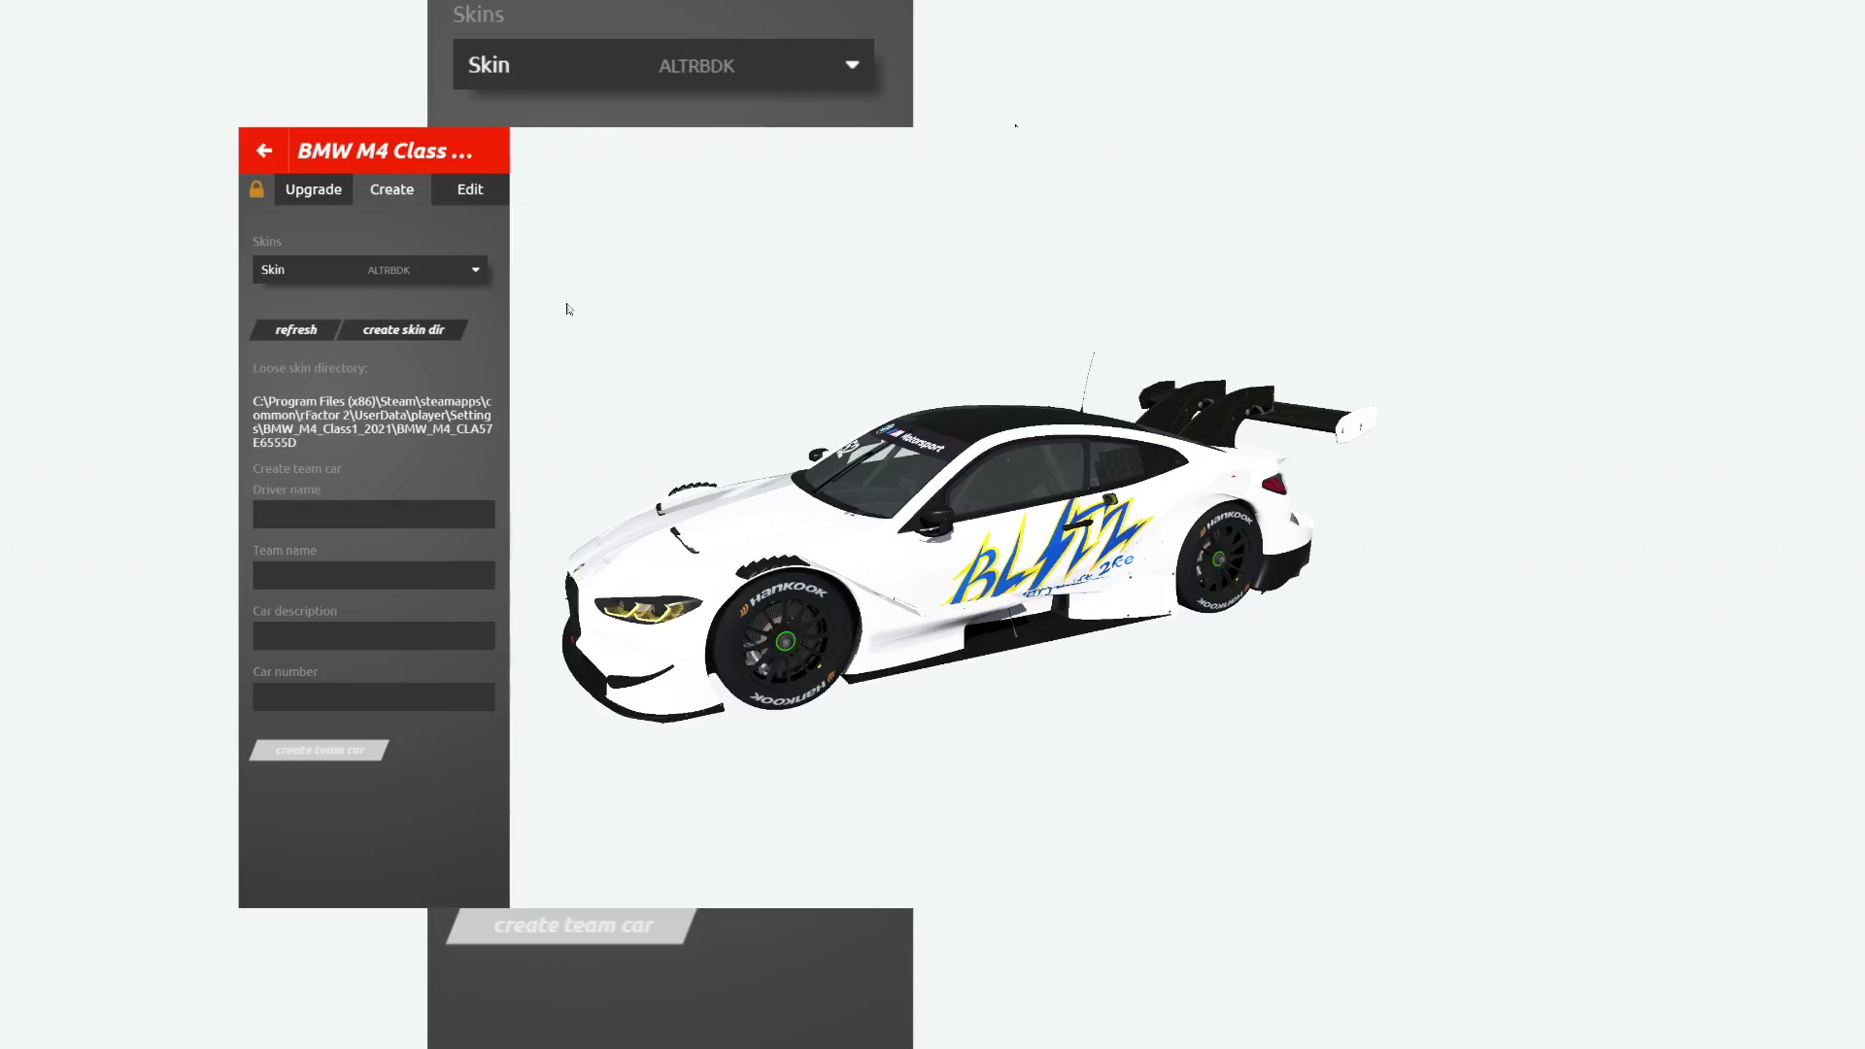
- Enter DEMO LIVERY as the driver name, clearing the earlier mistyped attempts
text(RBDK BMW)
key(BackSpace)
key(BackSpace)
key(BackSpace)
text(MW M45)
key(BackSpace)
key(BackSpace)
text(M4)
key(BackSpace)
key(BackSpace)
key(BackSpace)
text(DEMO LIVERY)
- Set team DEMO_LIVERY_MOTORSPORTS, car description 88_DEMO_LIVERY and car number 88
key(Tab)
text(DEMO_LIVERY_)
text(MOTORSPORTS)
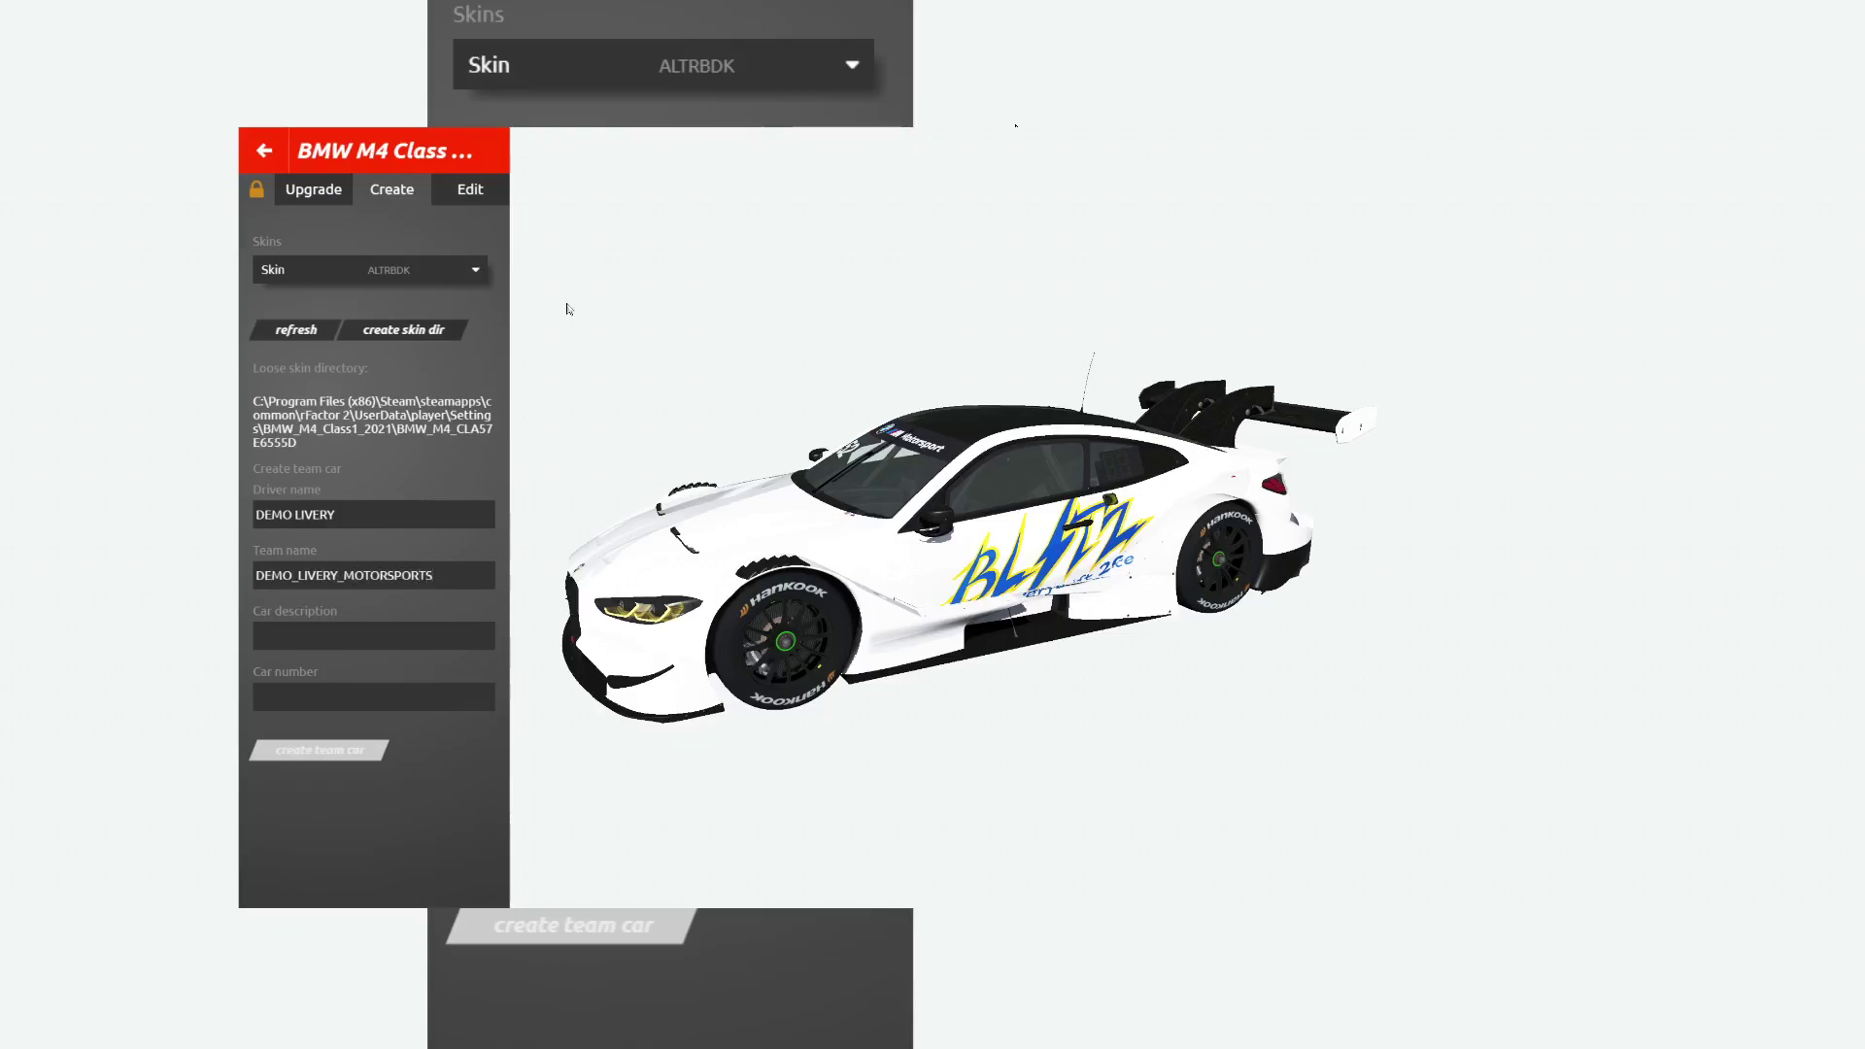
key(Tab)
text(88_)
text(DEMO_LIVERY)
key(Tab)
text(88)
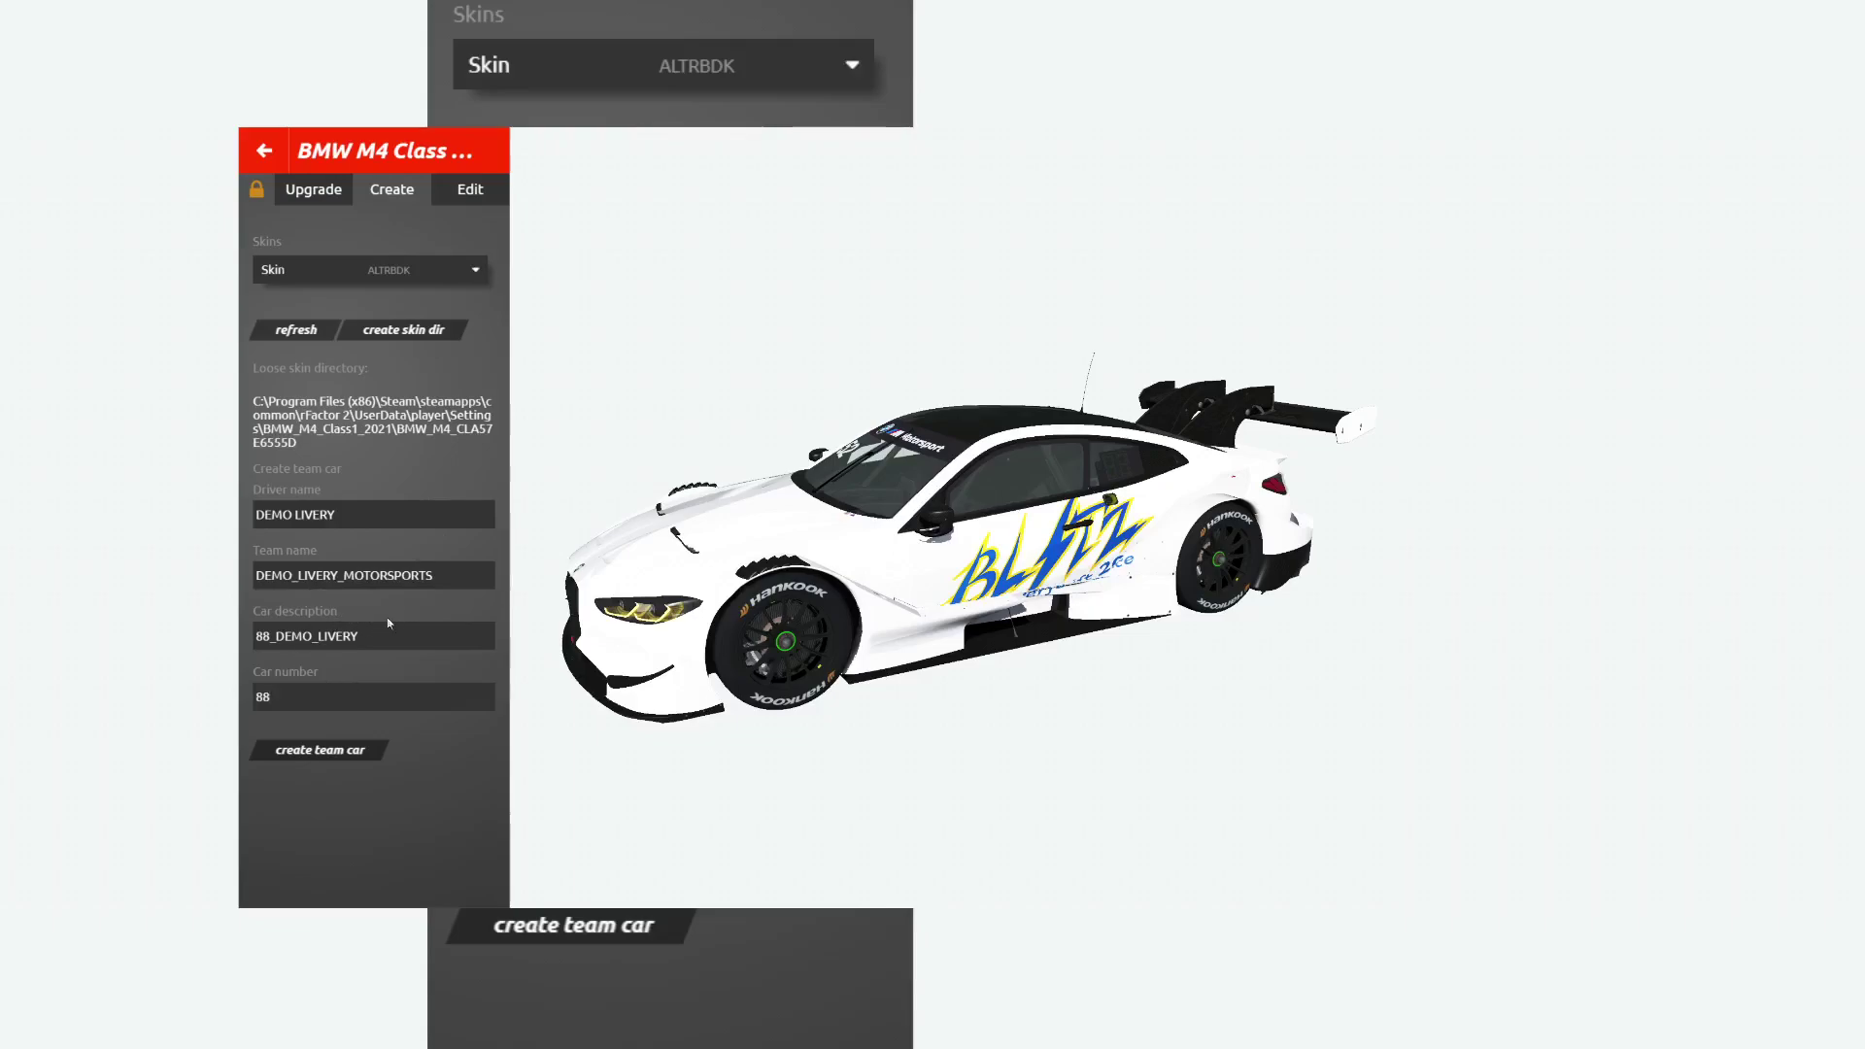
- Create the team car and open its new DEMO LIVERY folder under BMW_M4_Class1_2021
click(309, 754)
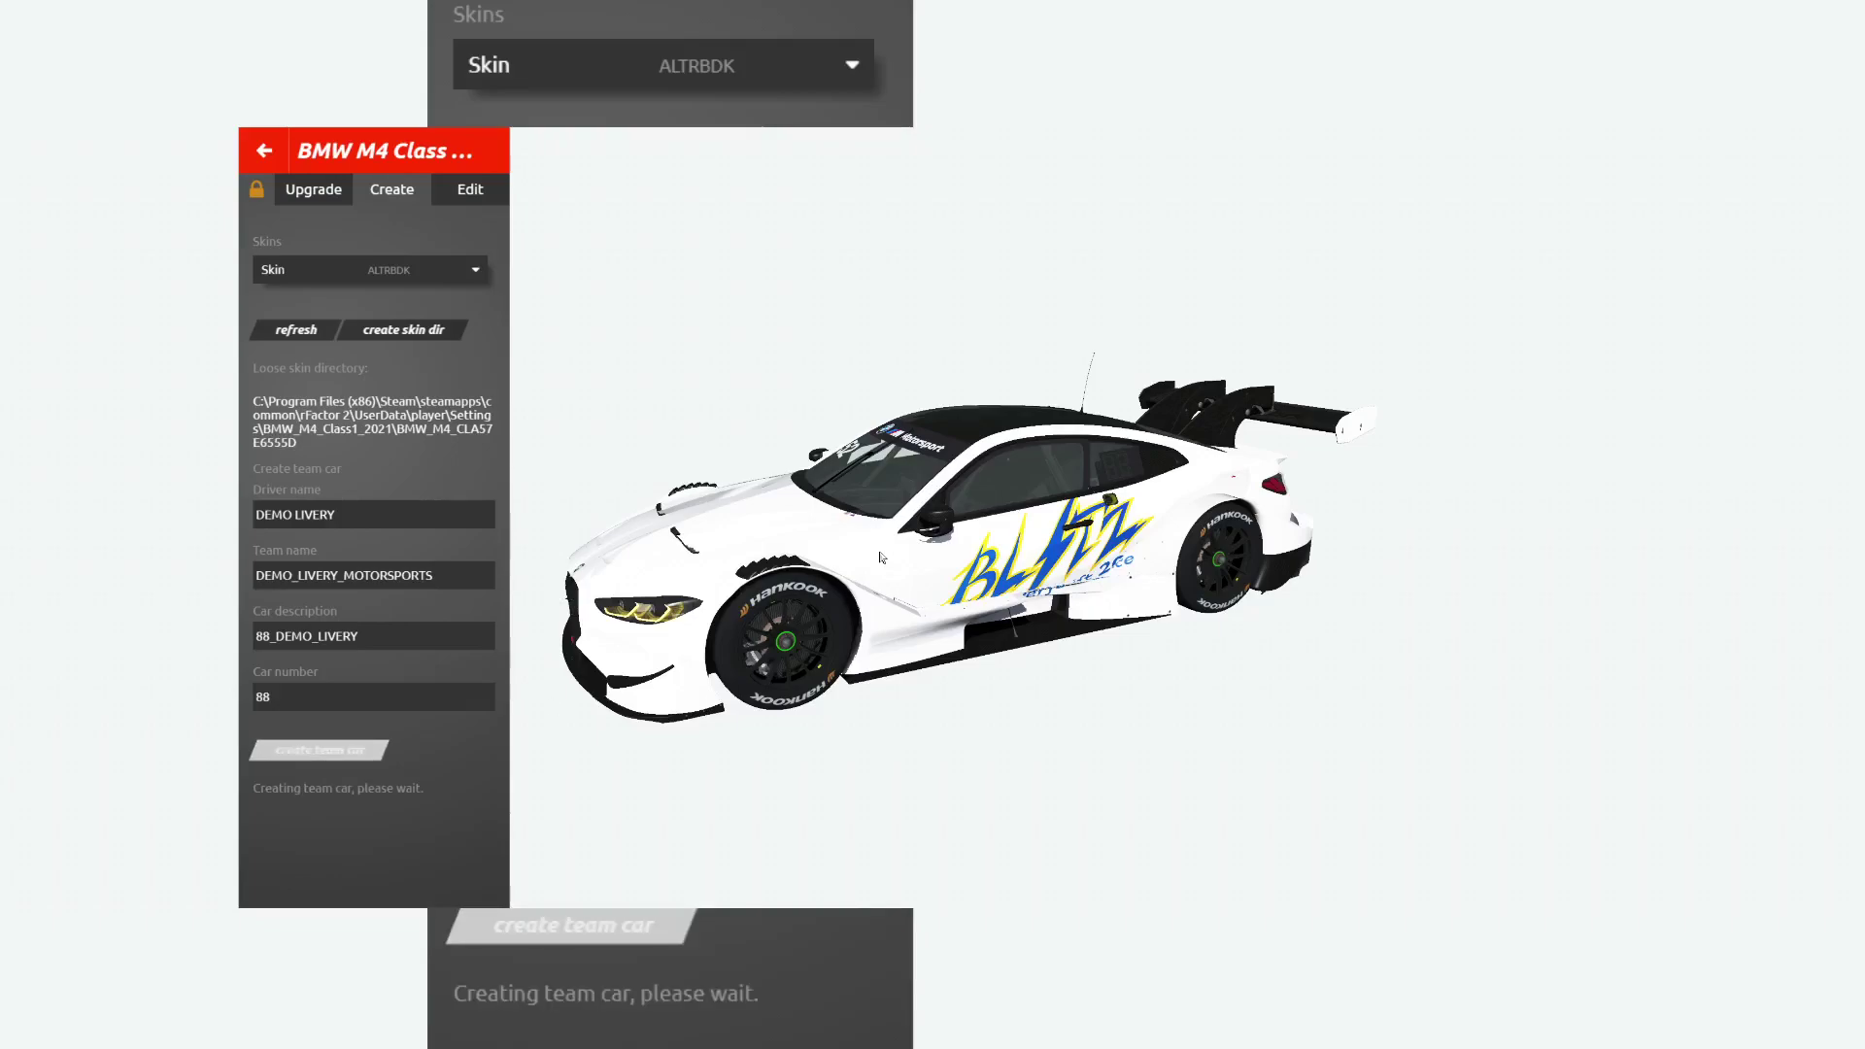
key(alt+Tab)
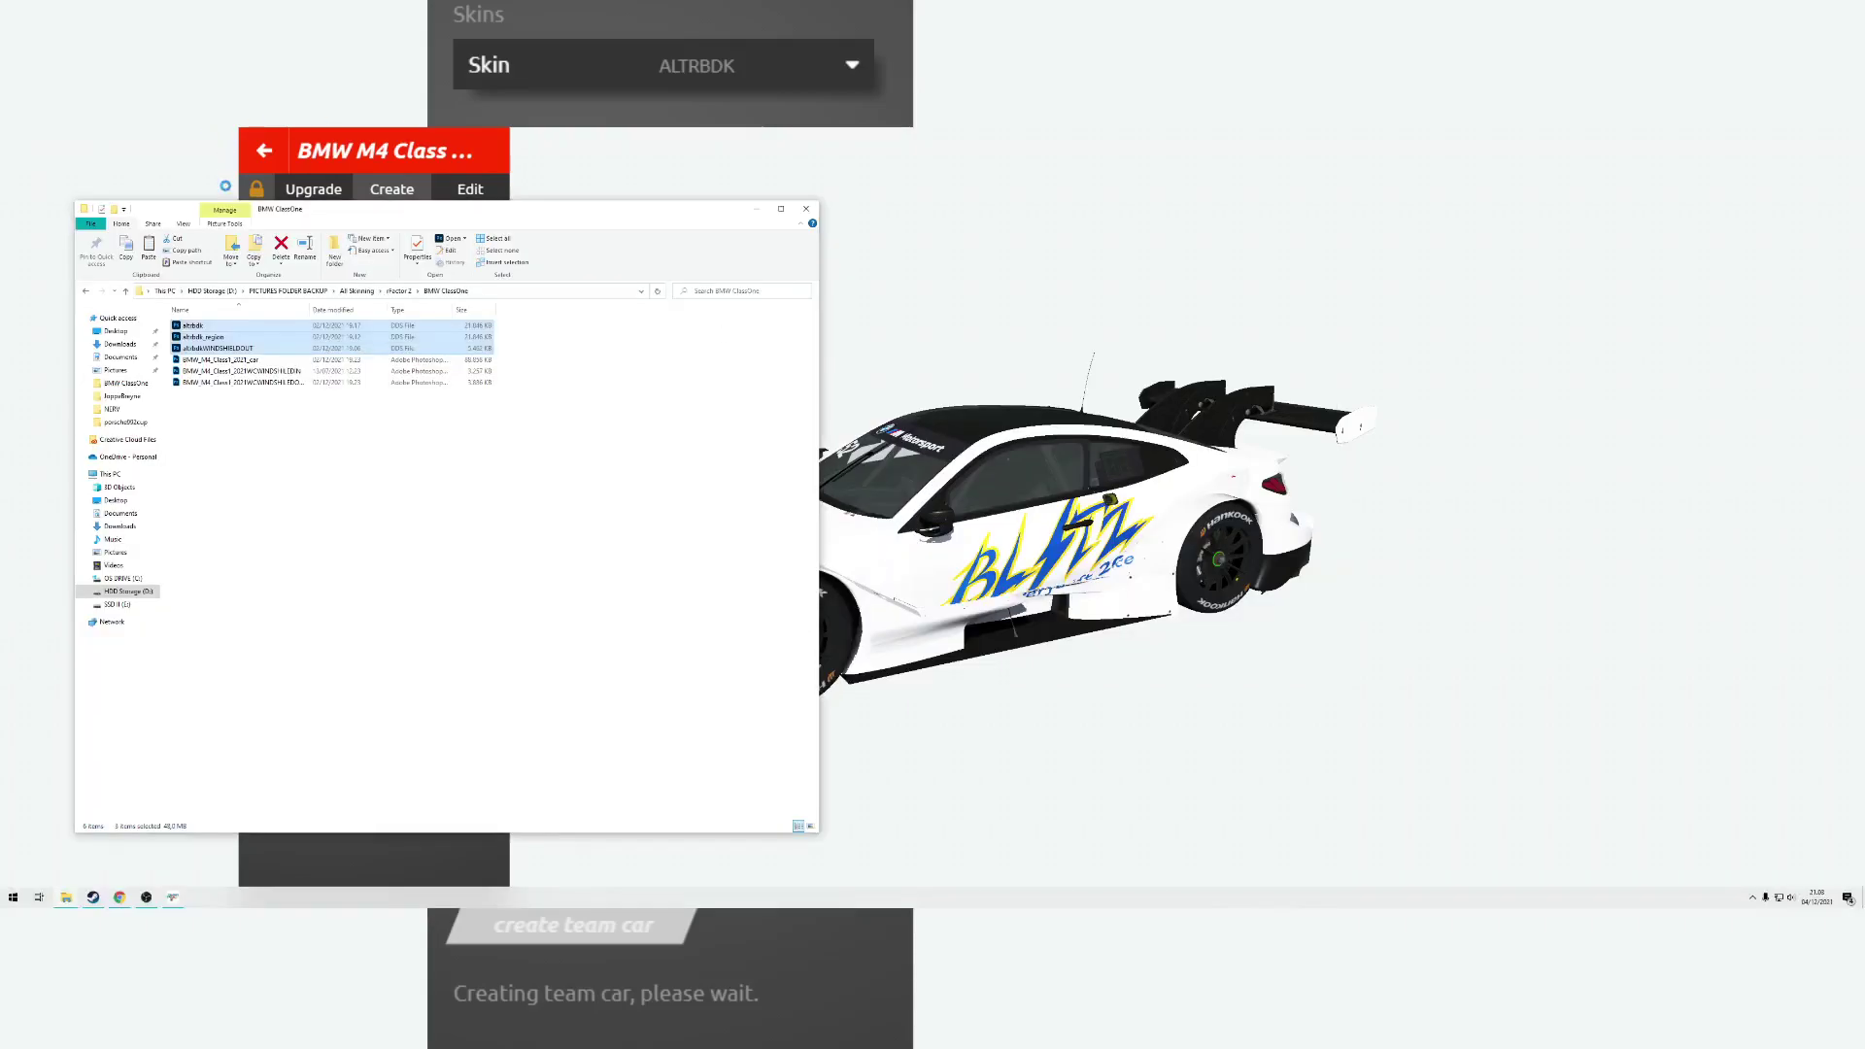
key(alt+Tab)
key(Tab)
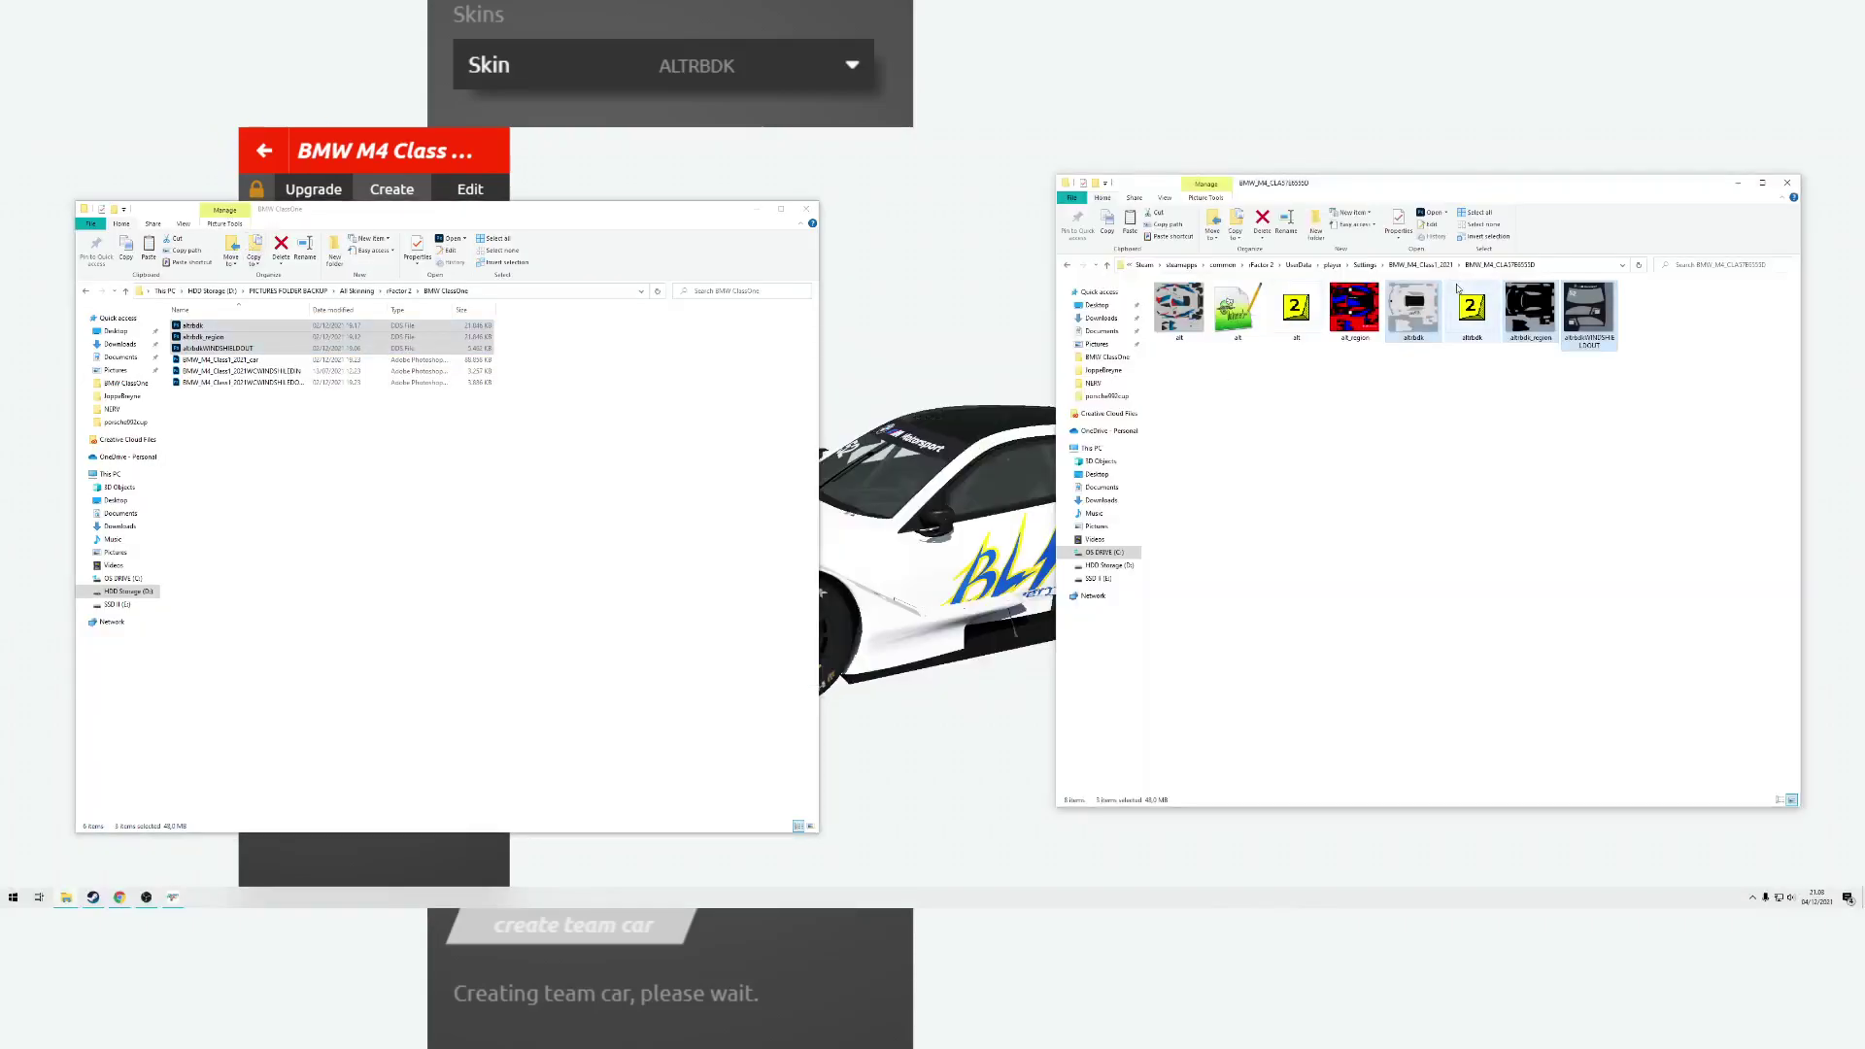
key(alt+Up)
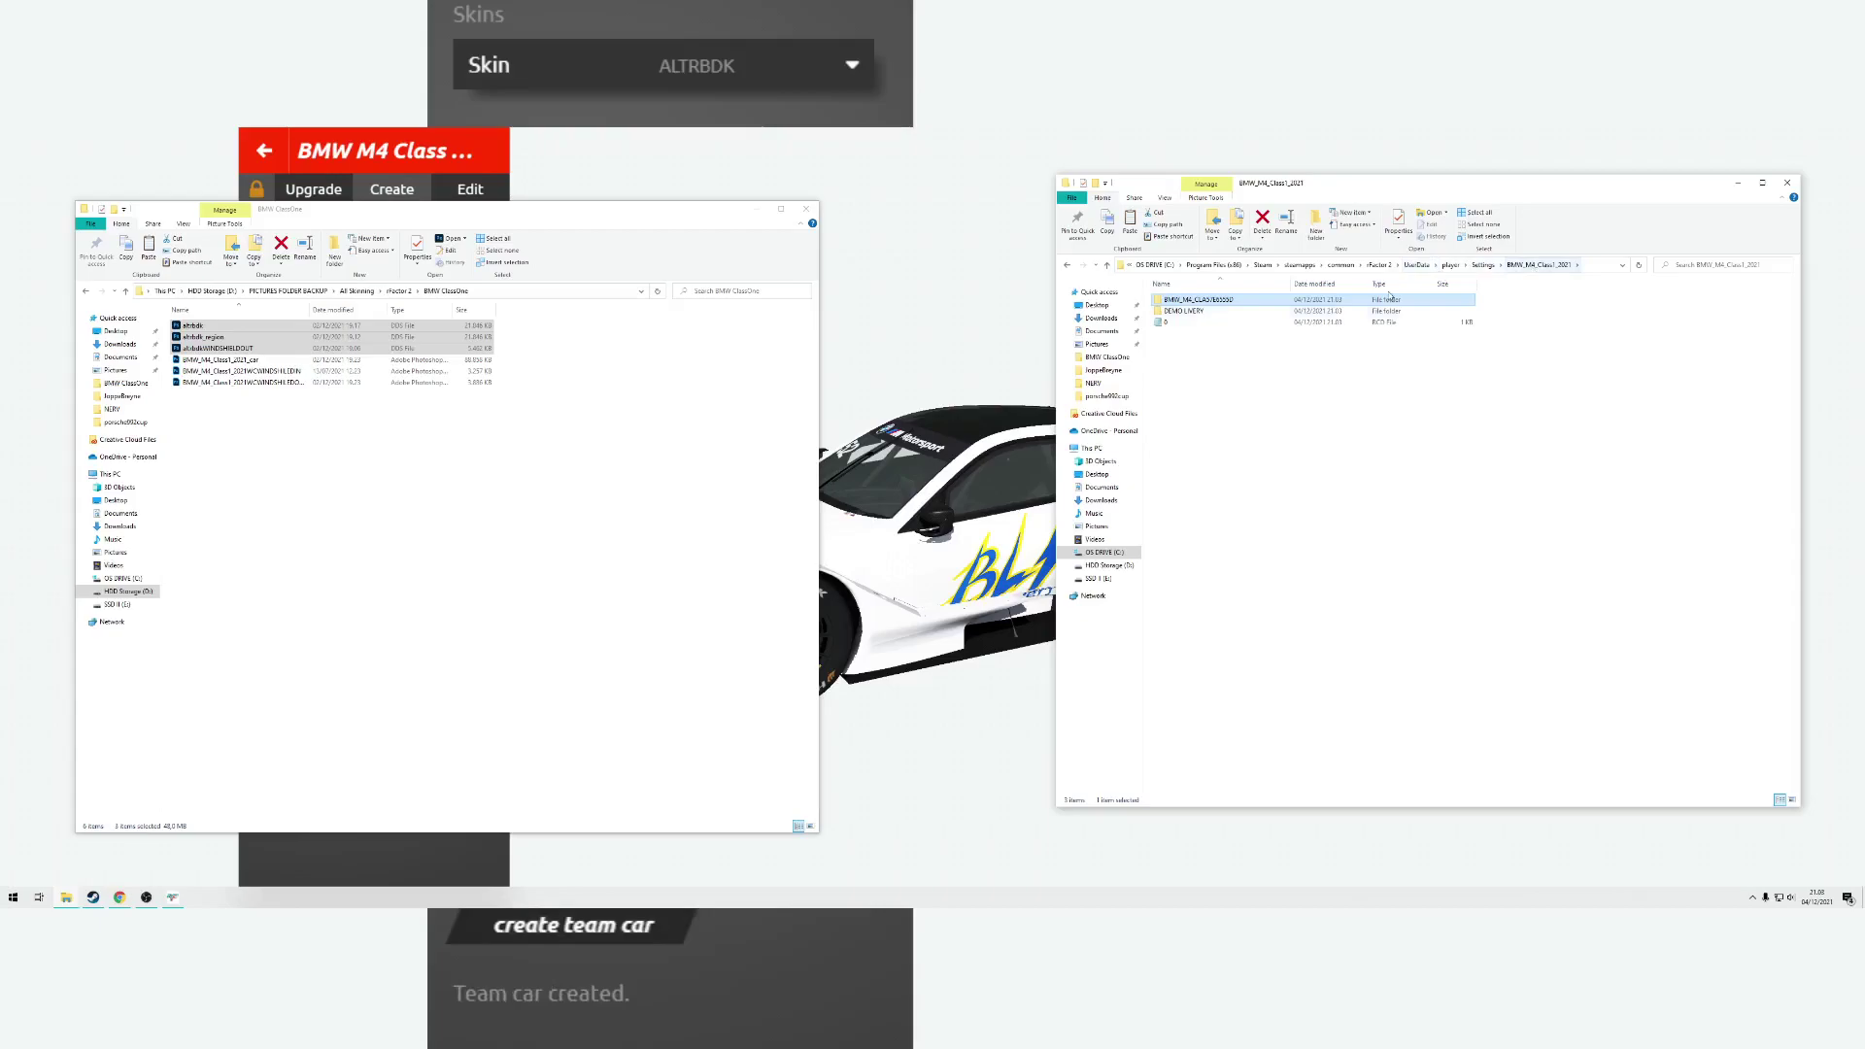
click(1220, 322)
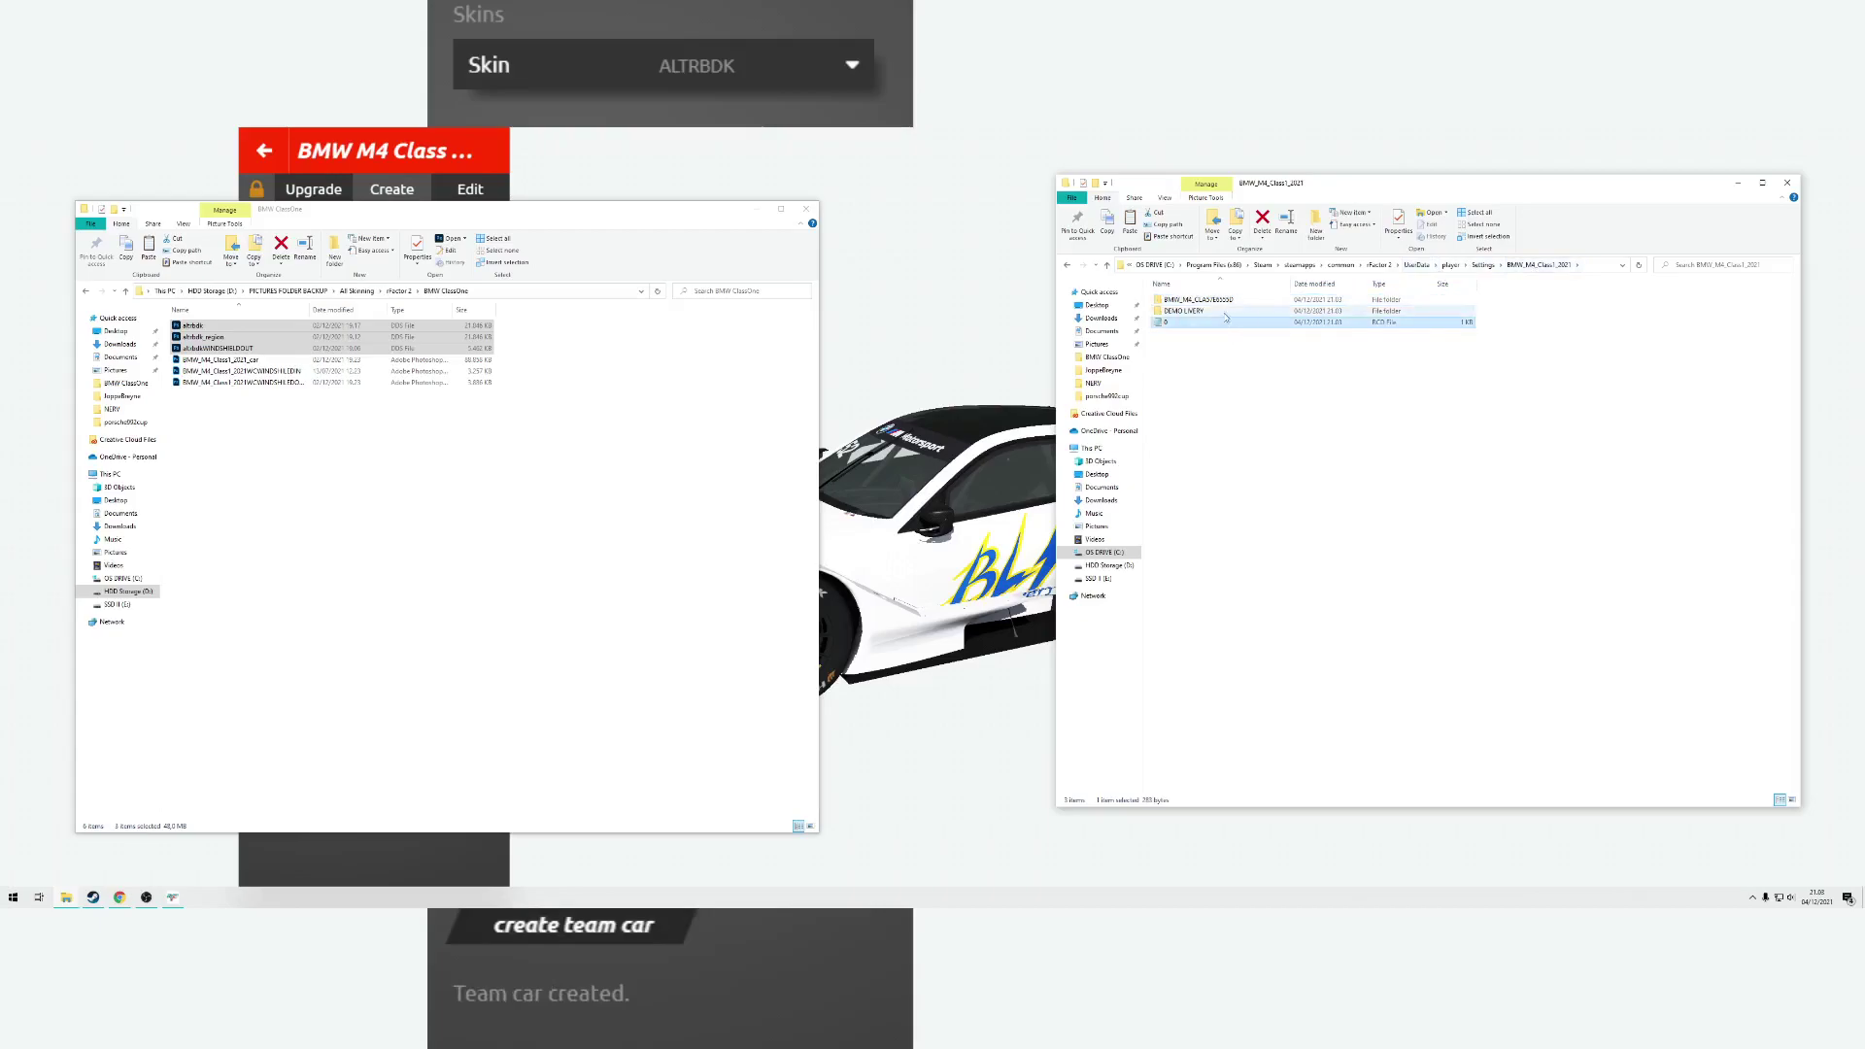
double_click(1204, 311)
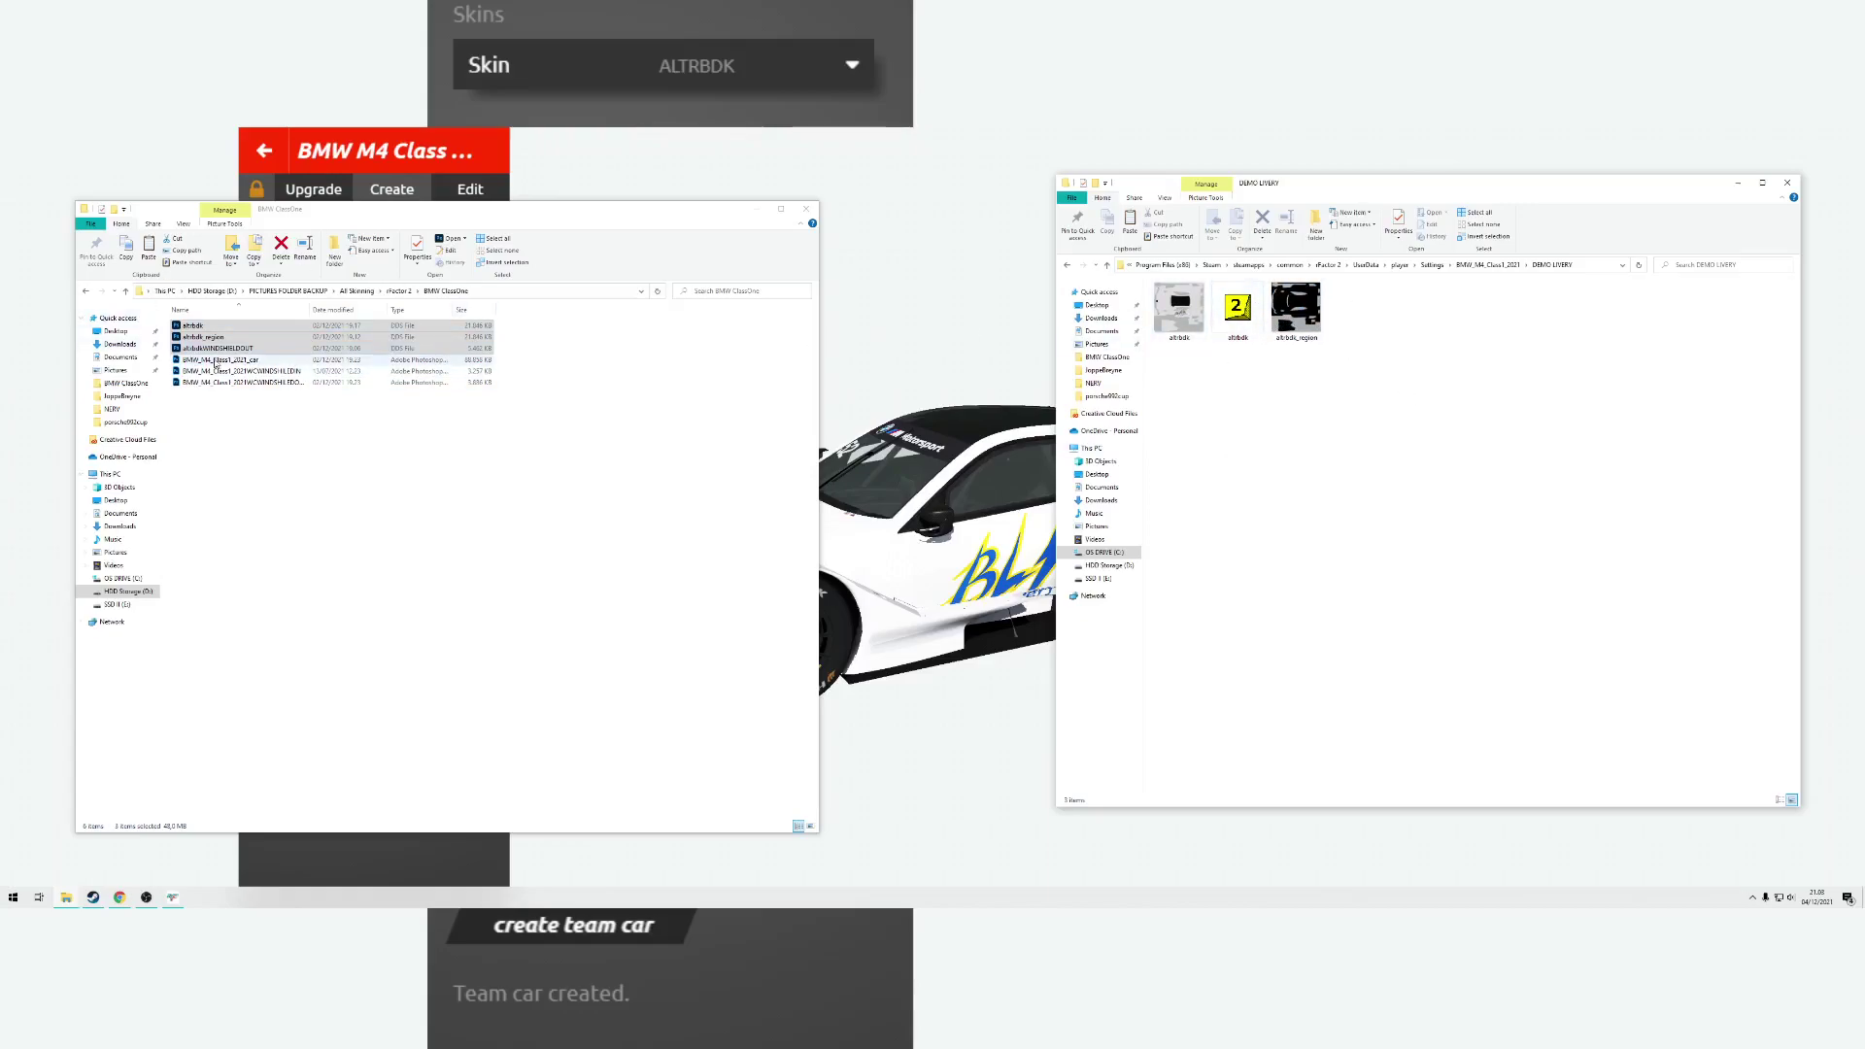
- Copy altrbdkWINDSHIELDOUT into DEMO LIVERY and open the team car's MAS archive
click(262, 349)
mouse_move(261, 350)
mouse_down()
mouse_move(1375, 335)
mouse_move(1390, 352)
mouse_up()
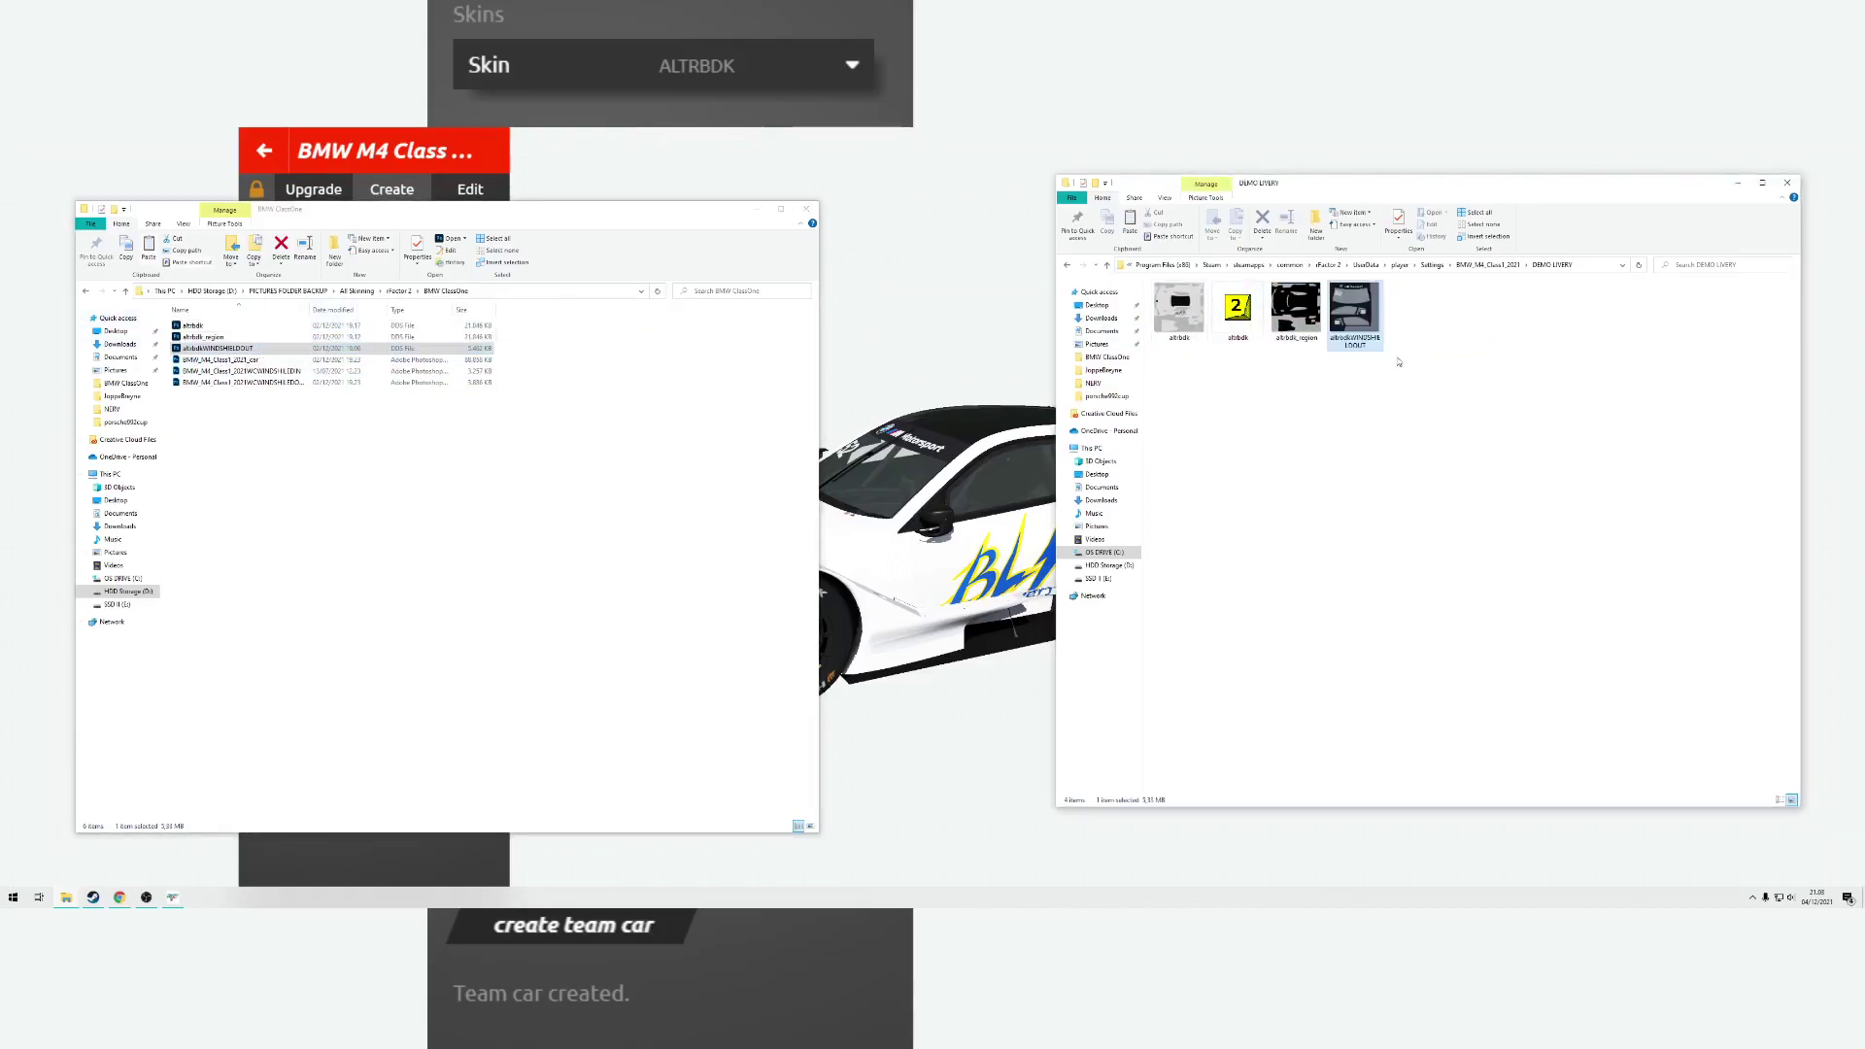
double_click(1238, 311)
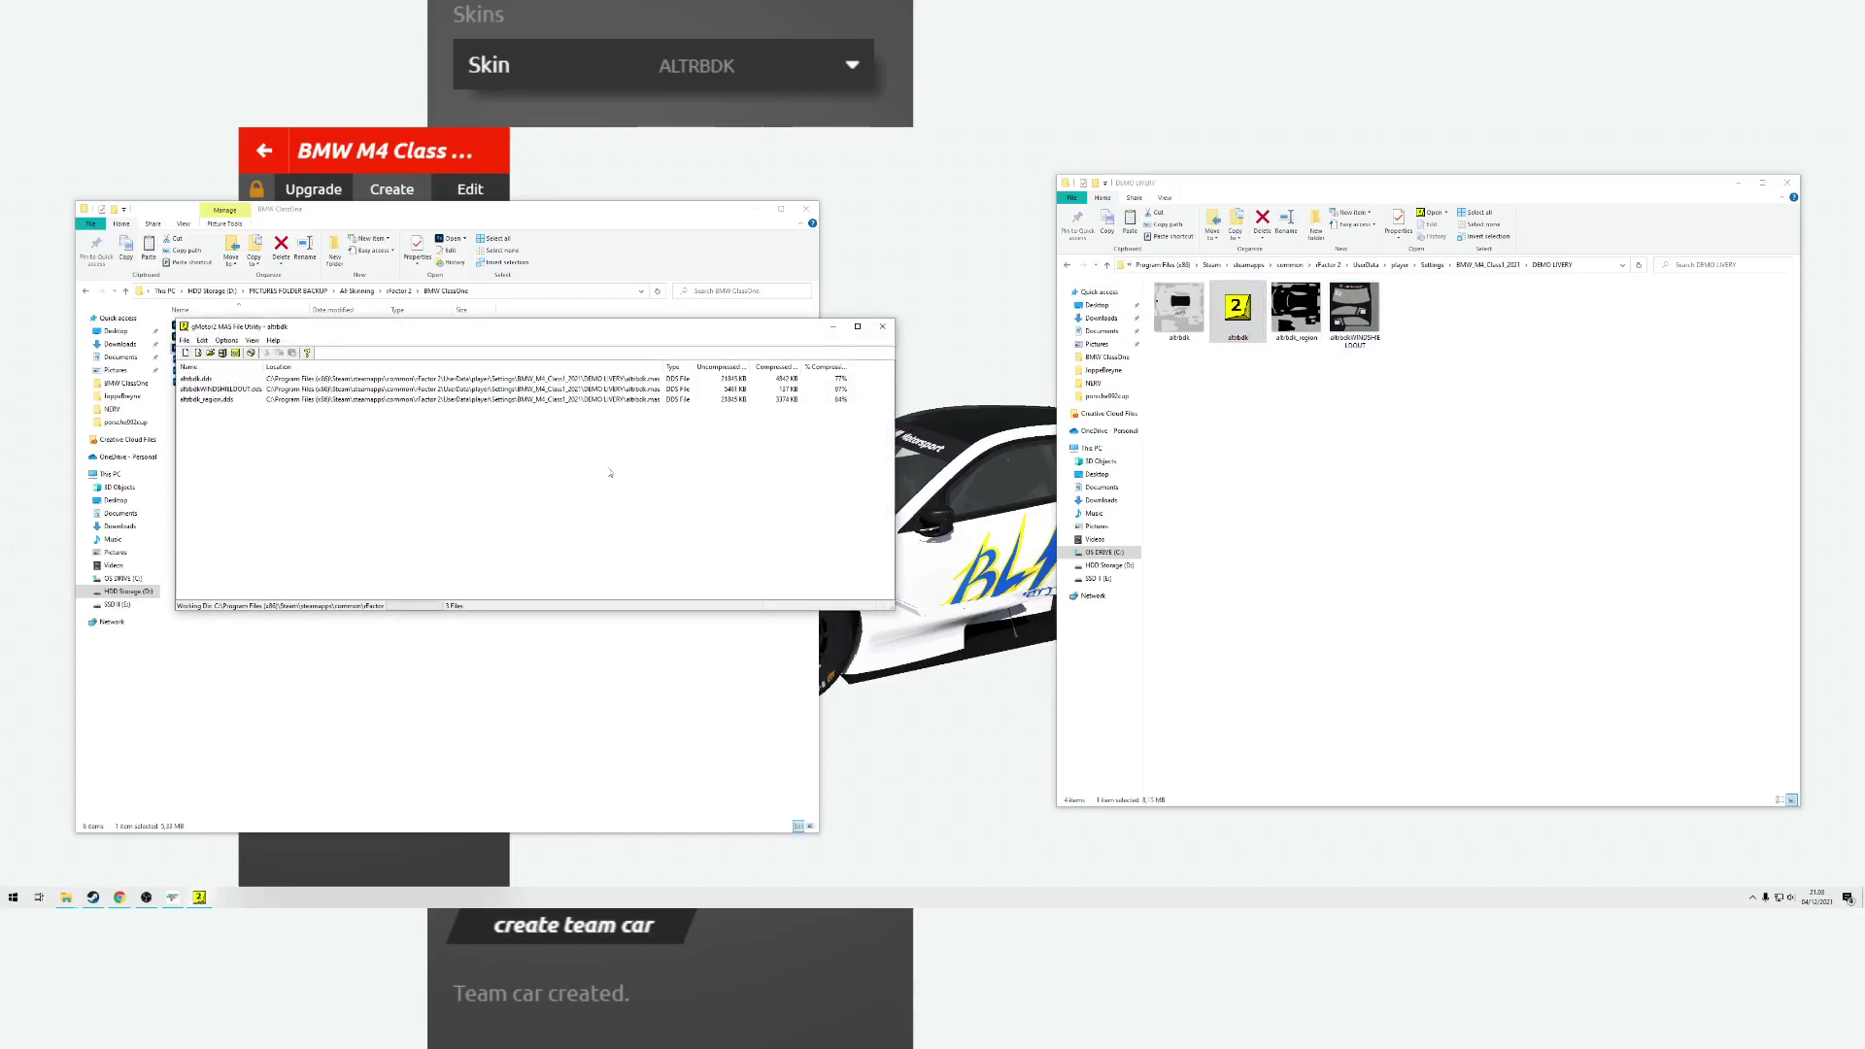
- Close the MAS archive listing and bring the File Explorer windows back over the game
click(882, 327)
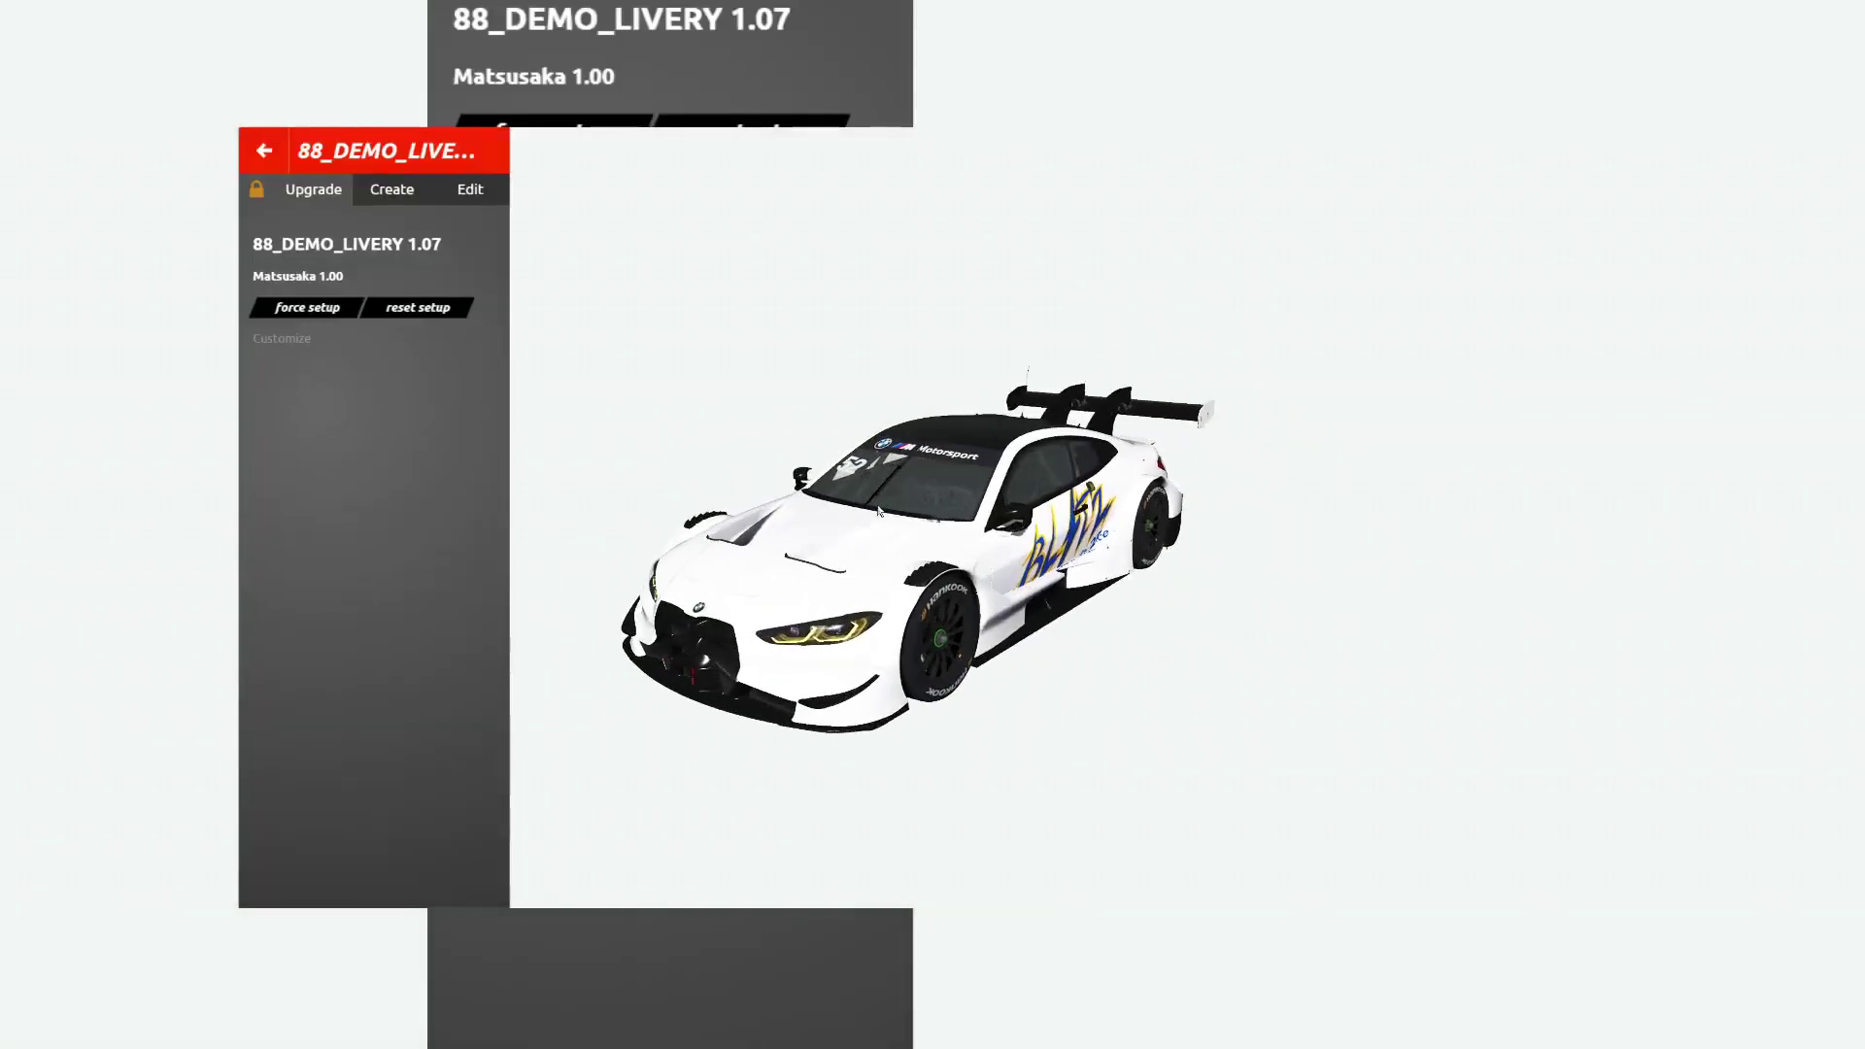
key(alt+Tab)
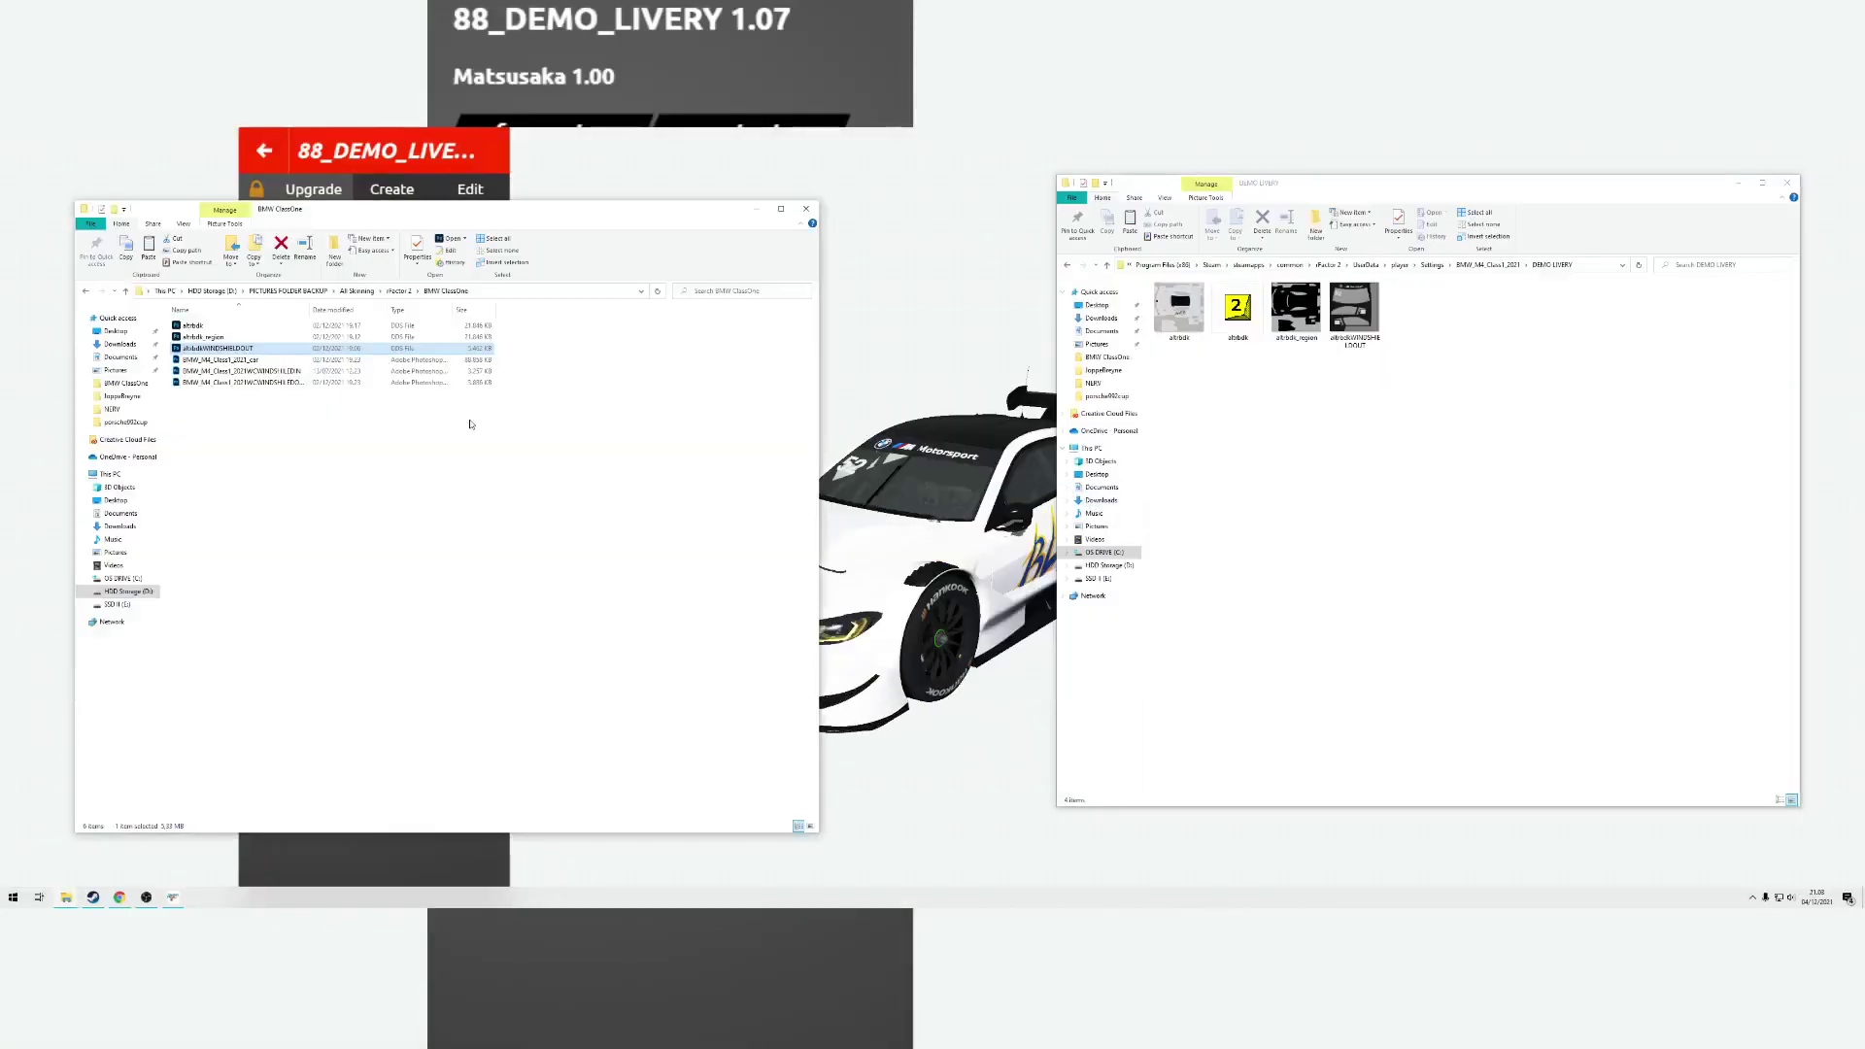
- Check that the team car's MAS archive lists three DDS textures, including the windshield one, then close it
double_click(1238, 309)
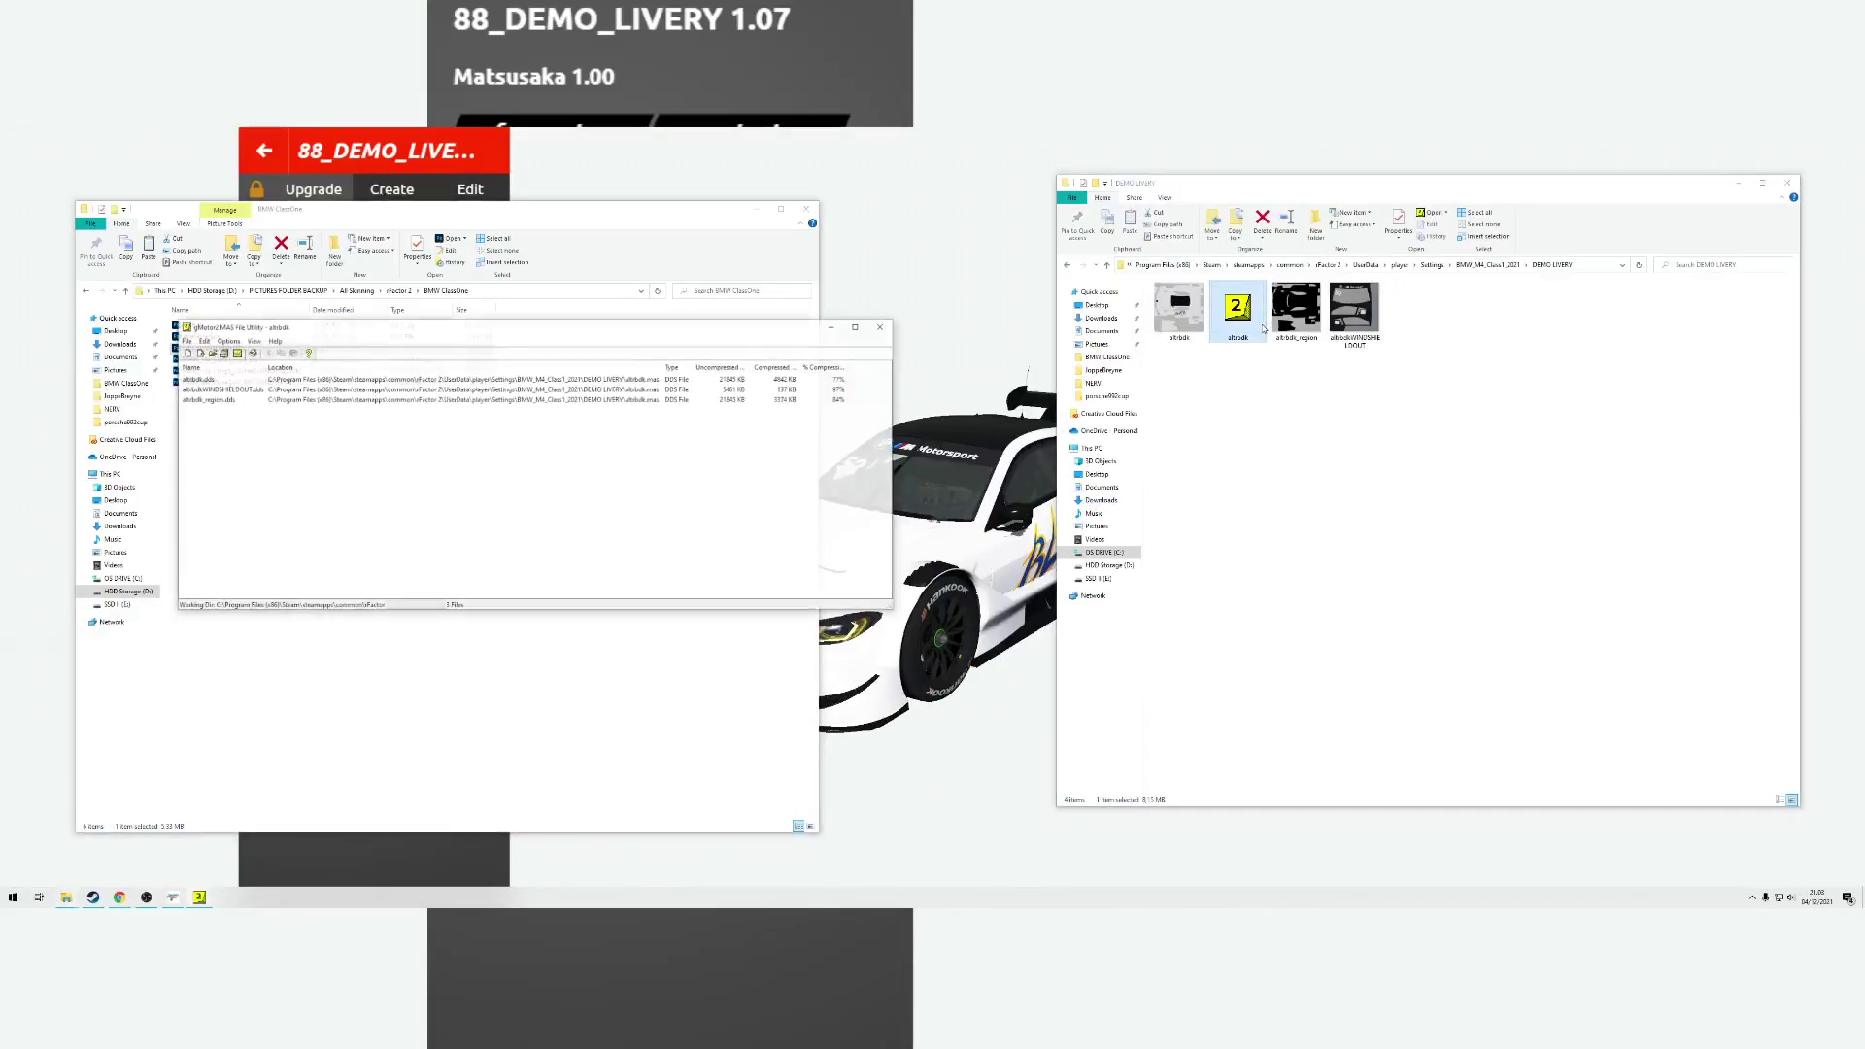
click(220, 380)
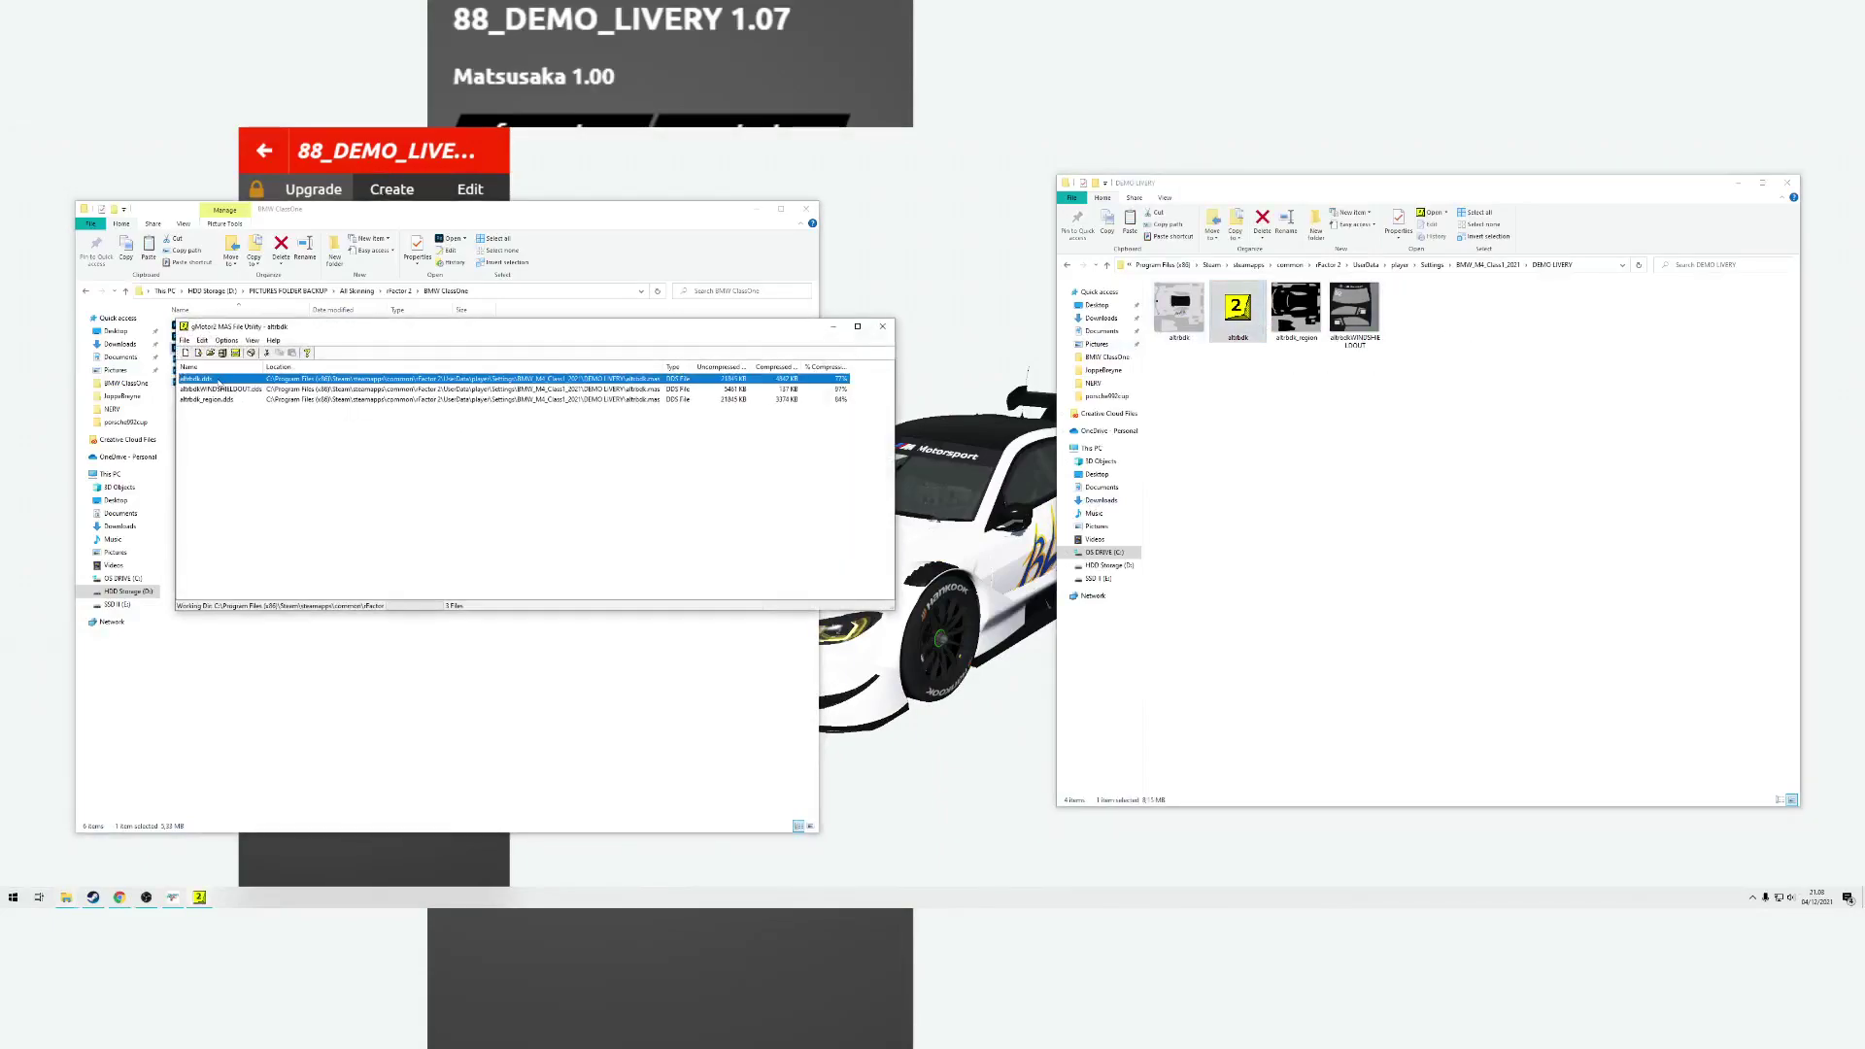
click(216, 390)
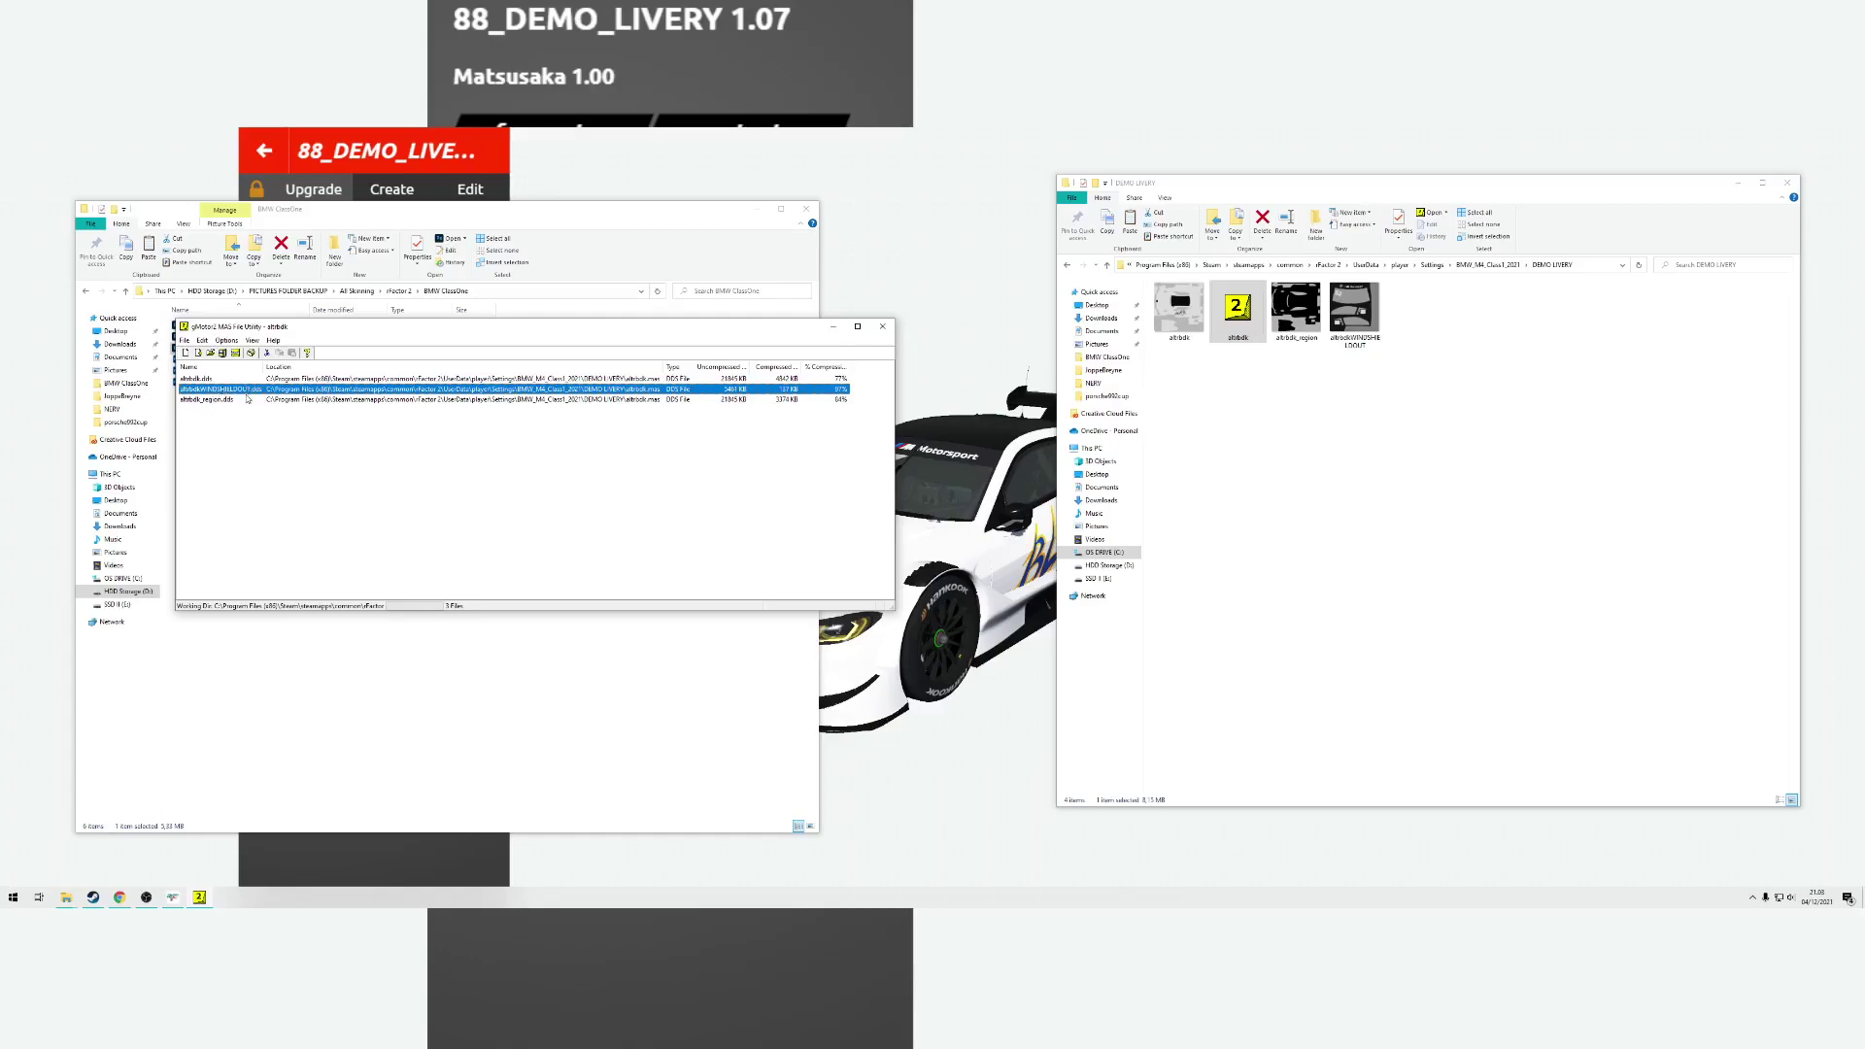
click(237, 399)
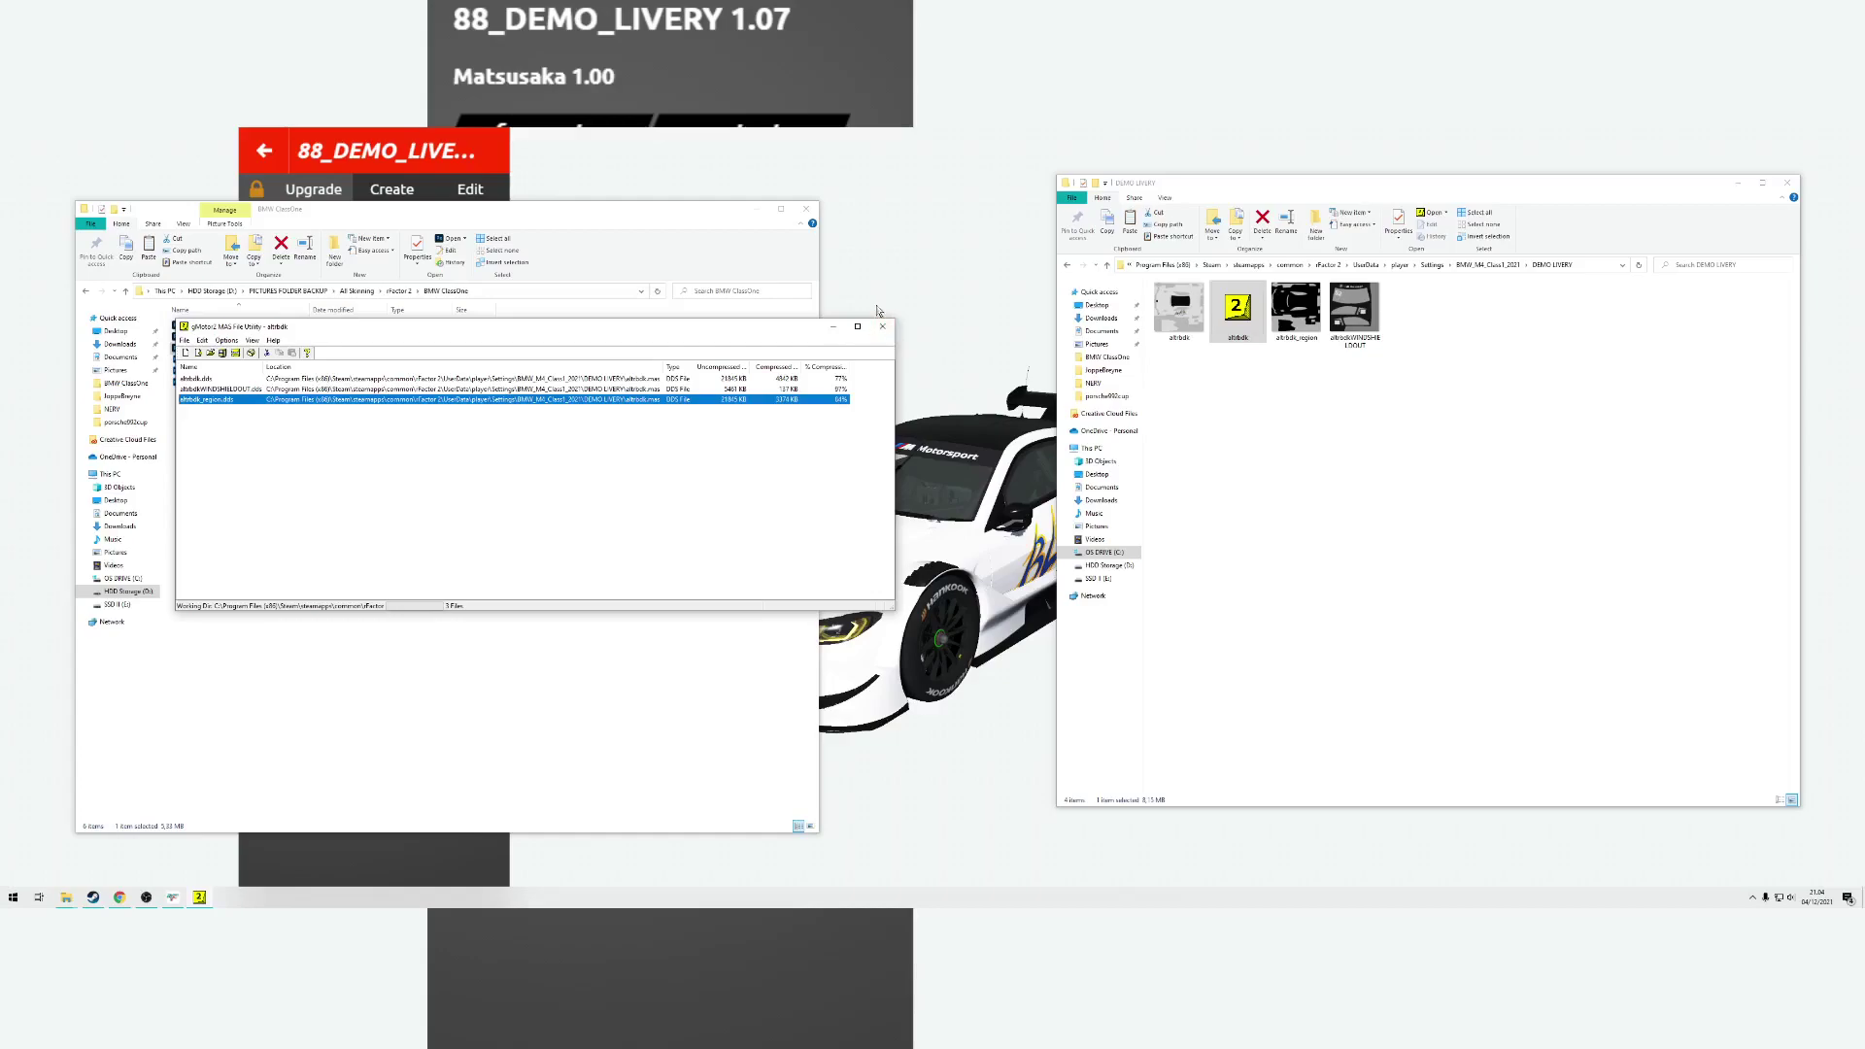
click(524, 432)
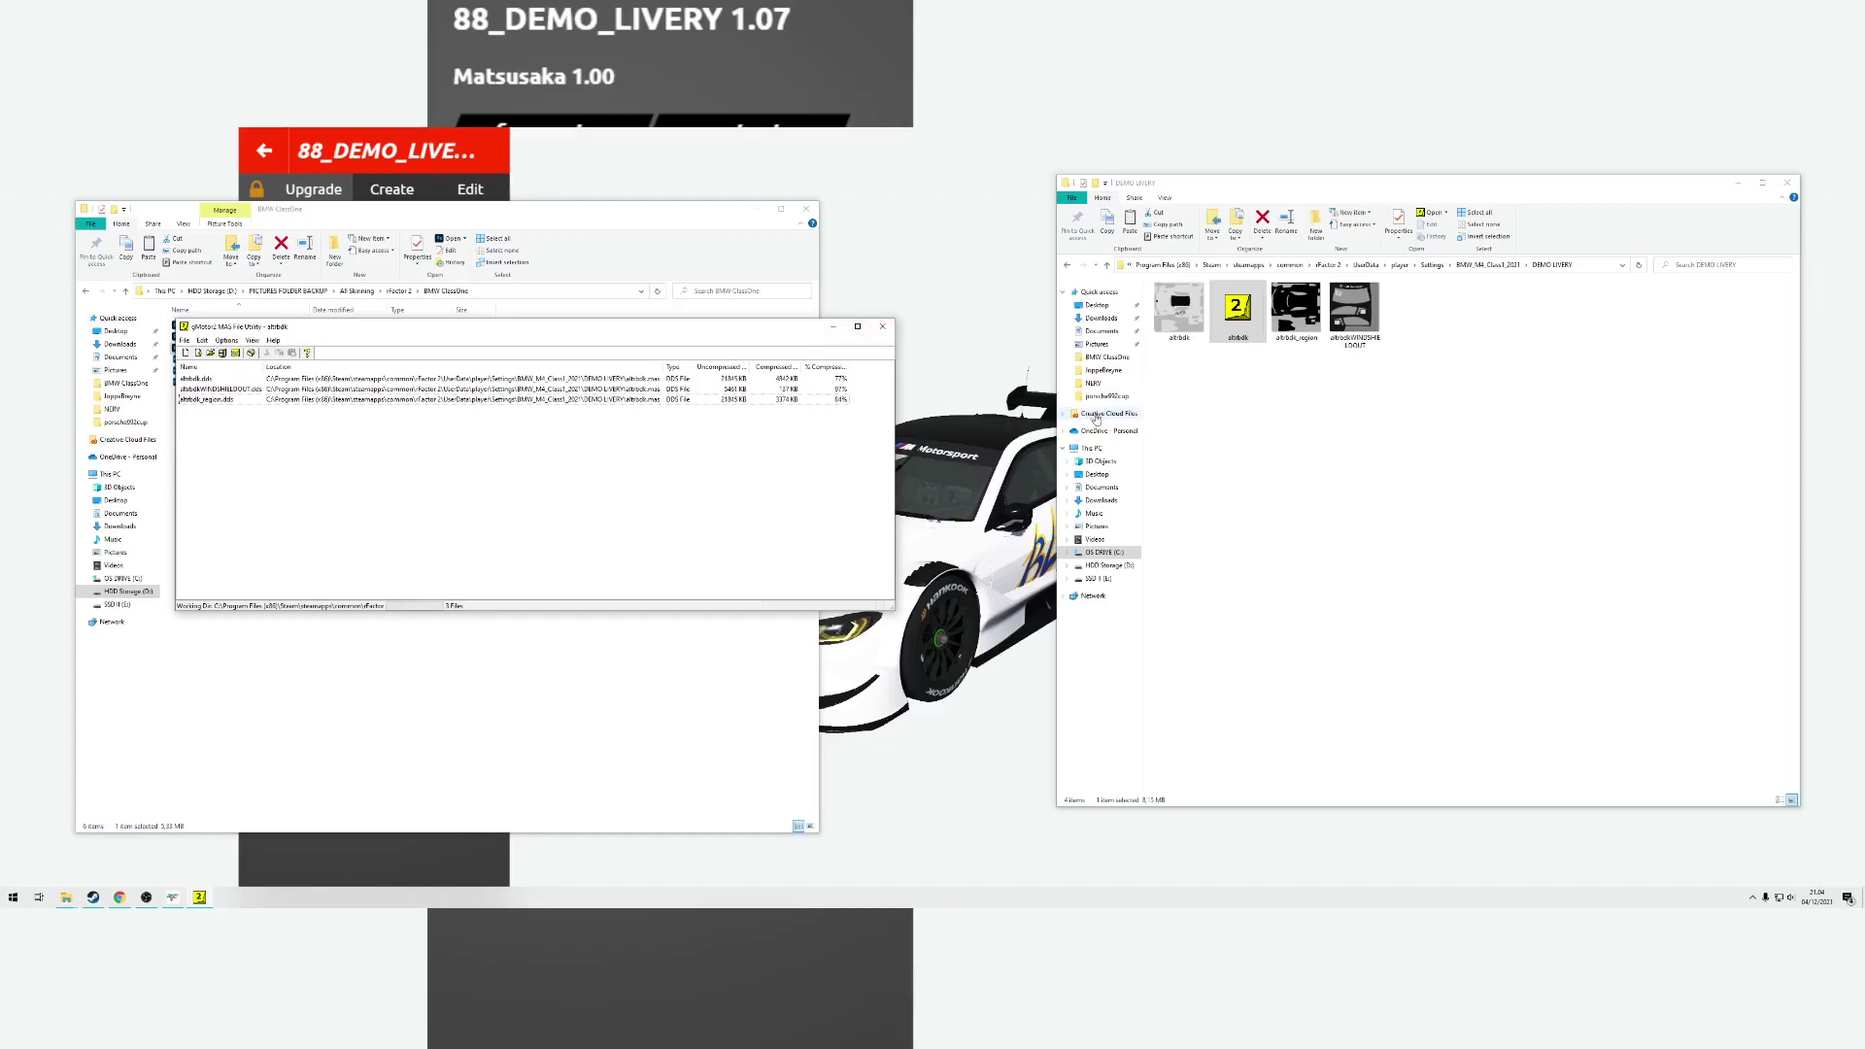
click(882, 326)
right_click(416, 429)
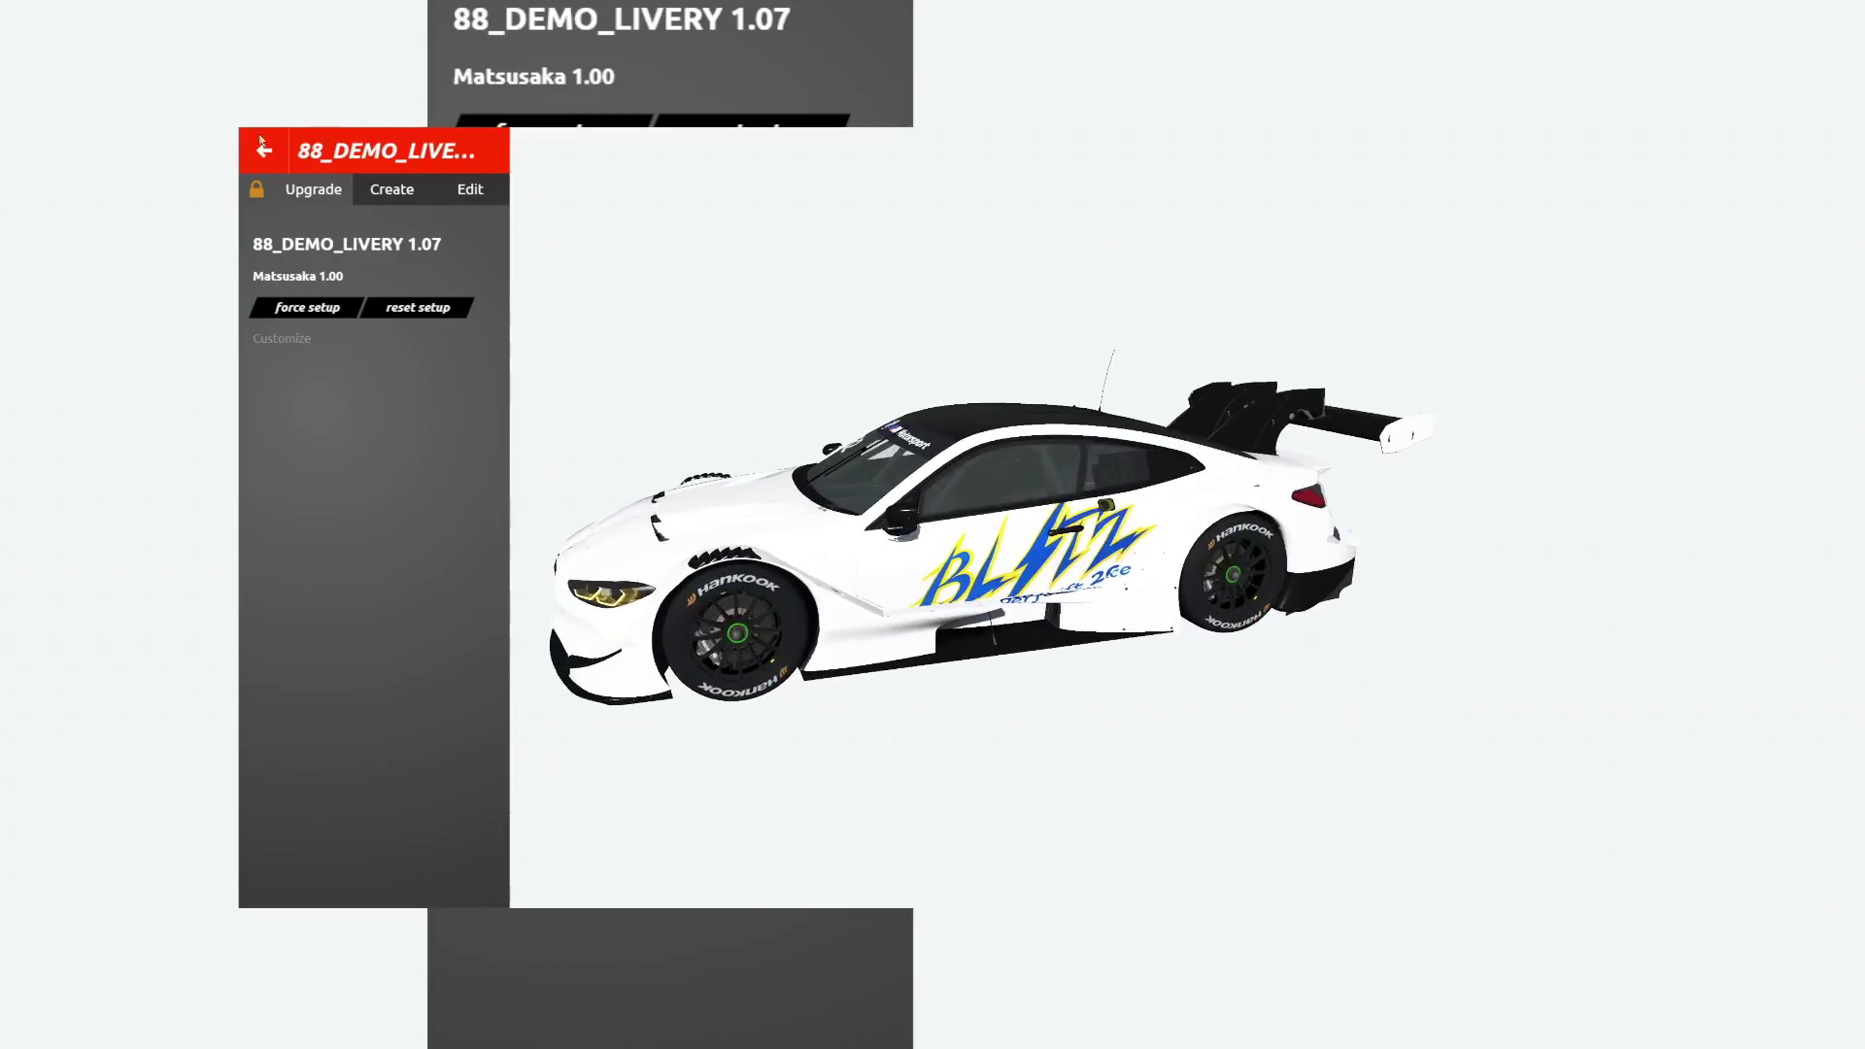
- Return to car selection to find 88_DEMO_LIVERY 1.07 listed under BMW M4 Class 1 2021
click(262, 148)
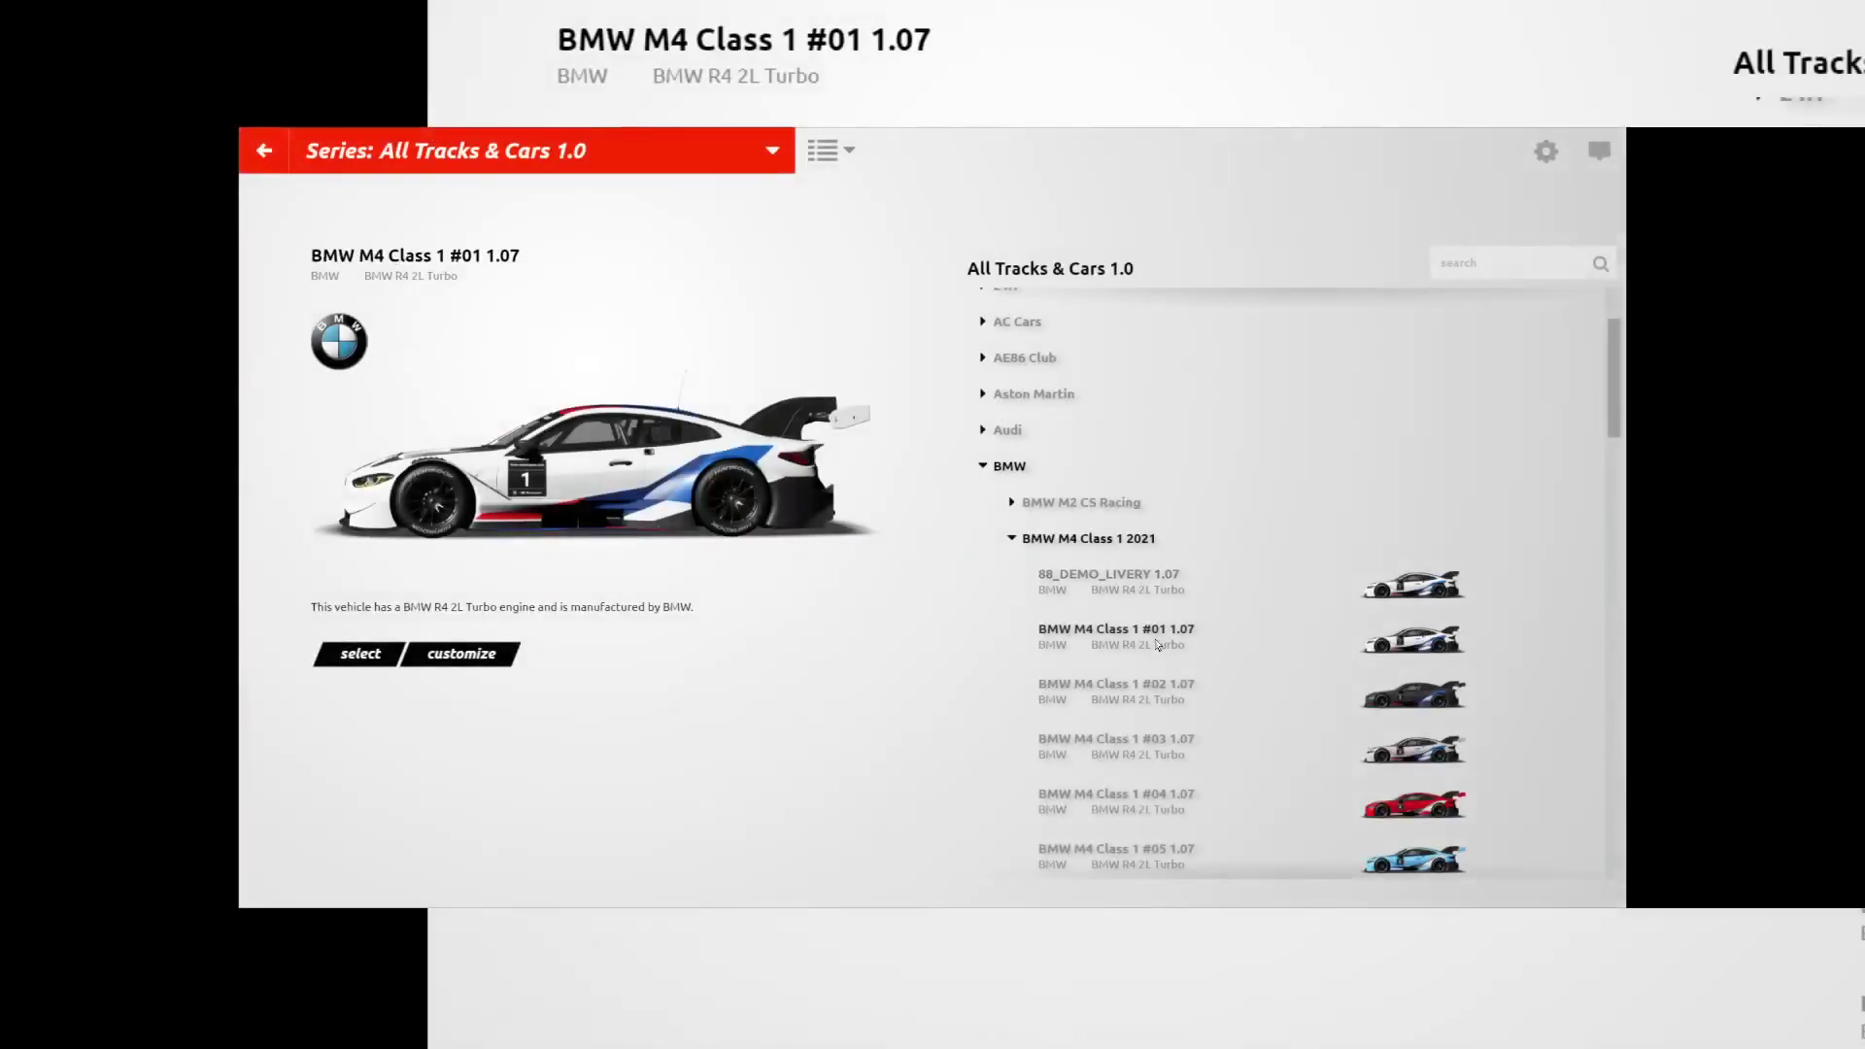
key(alt+Tab)
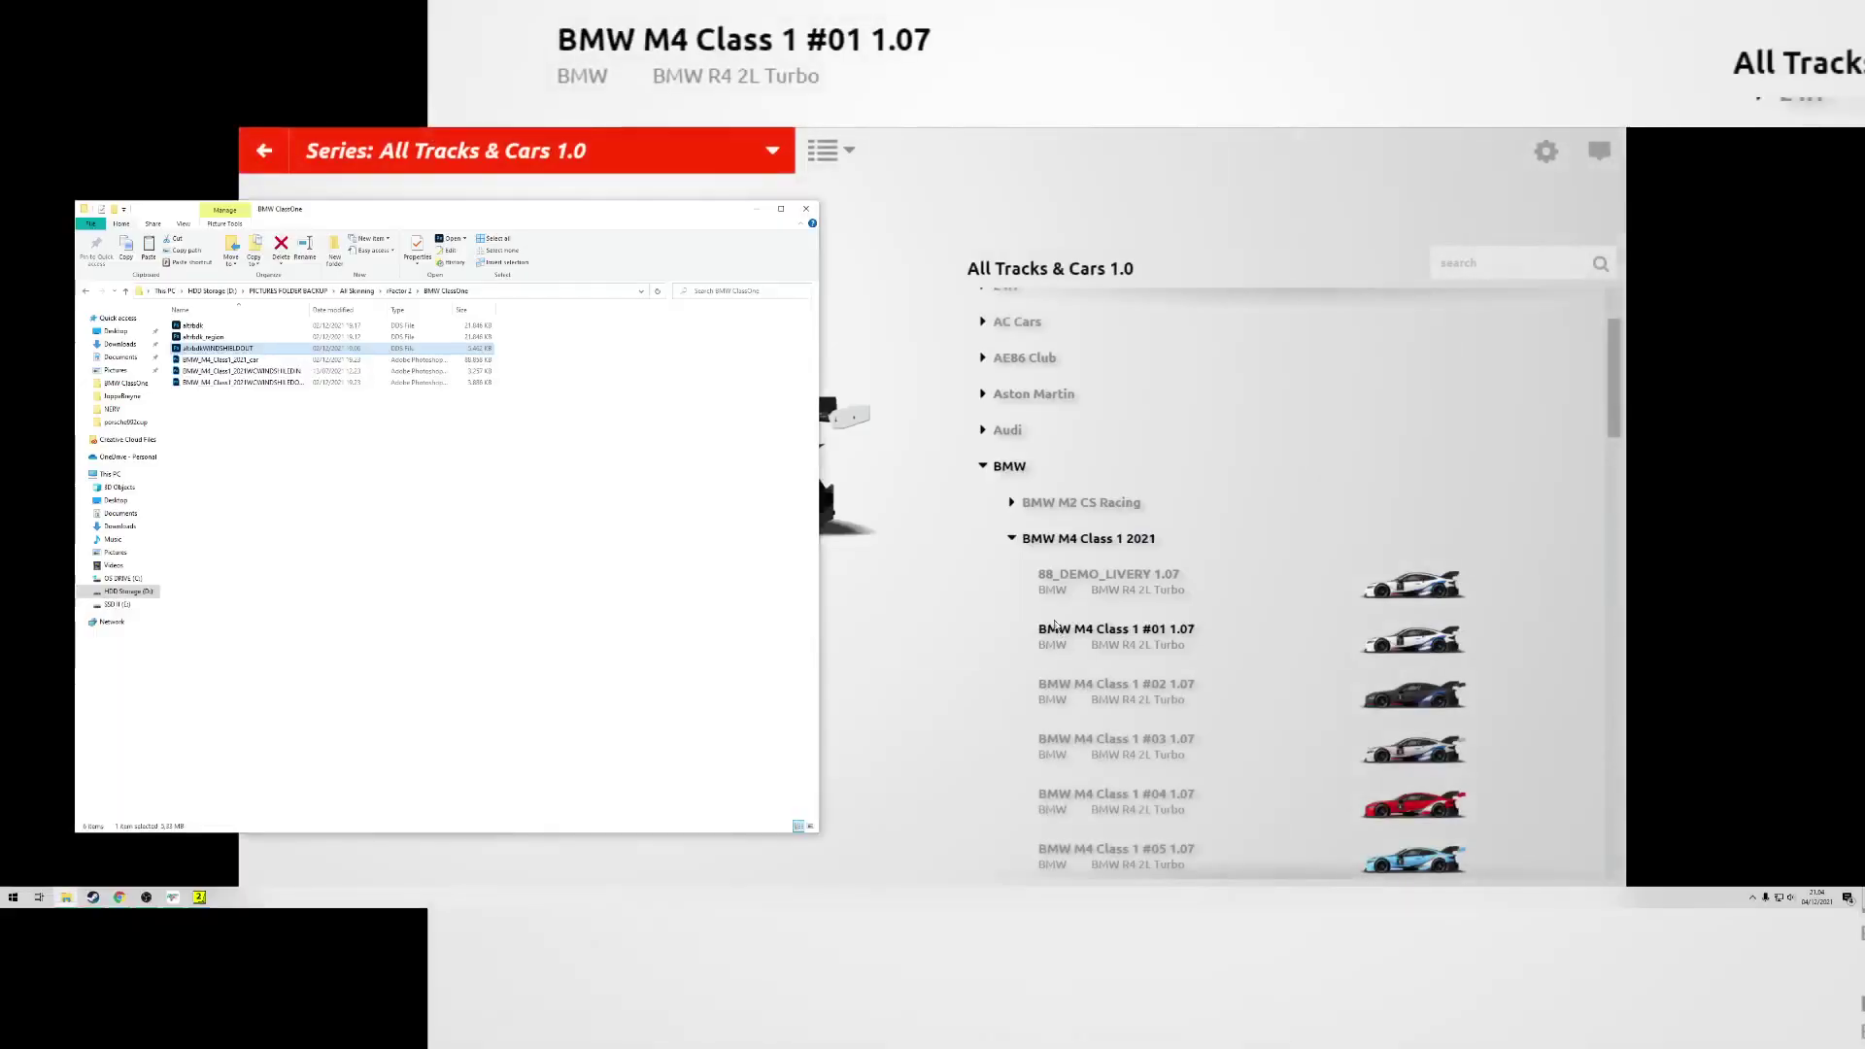
click(233, 326)
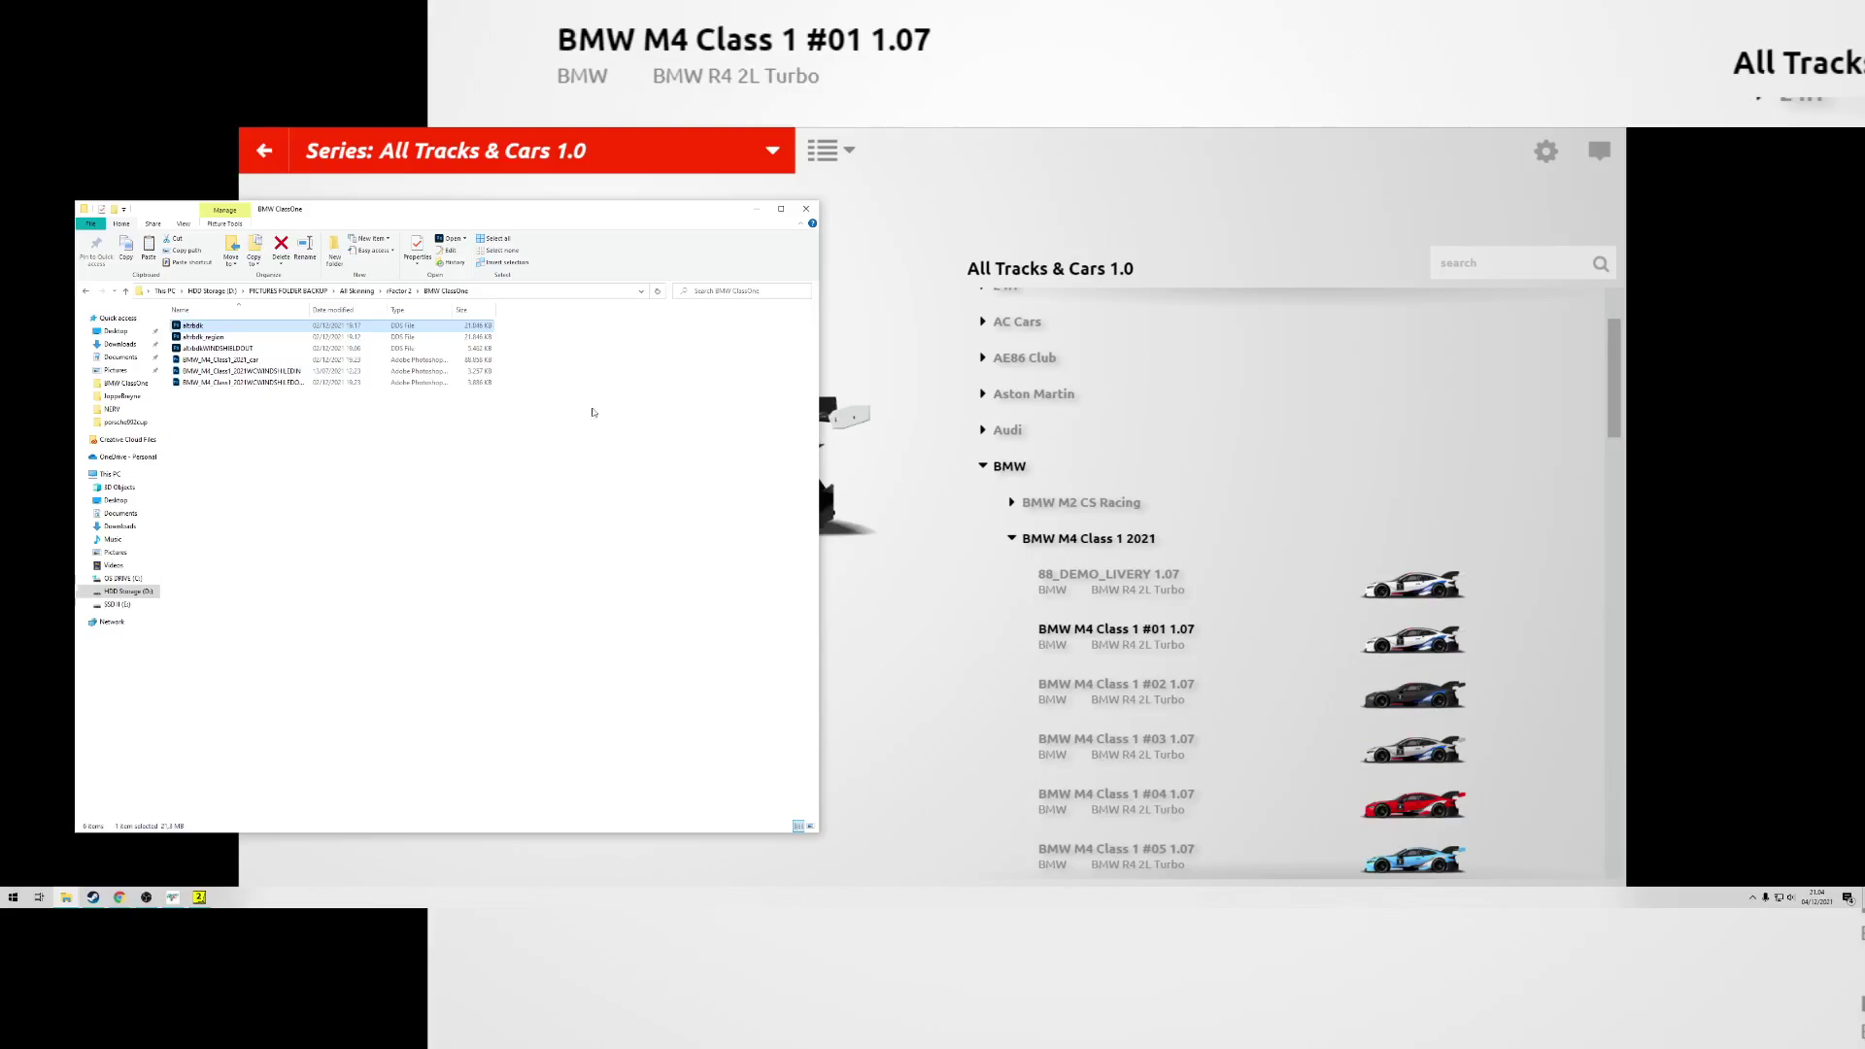
click(438, 568)
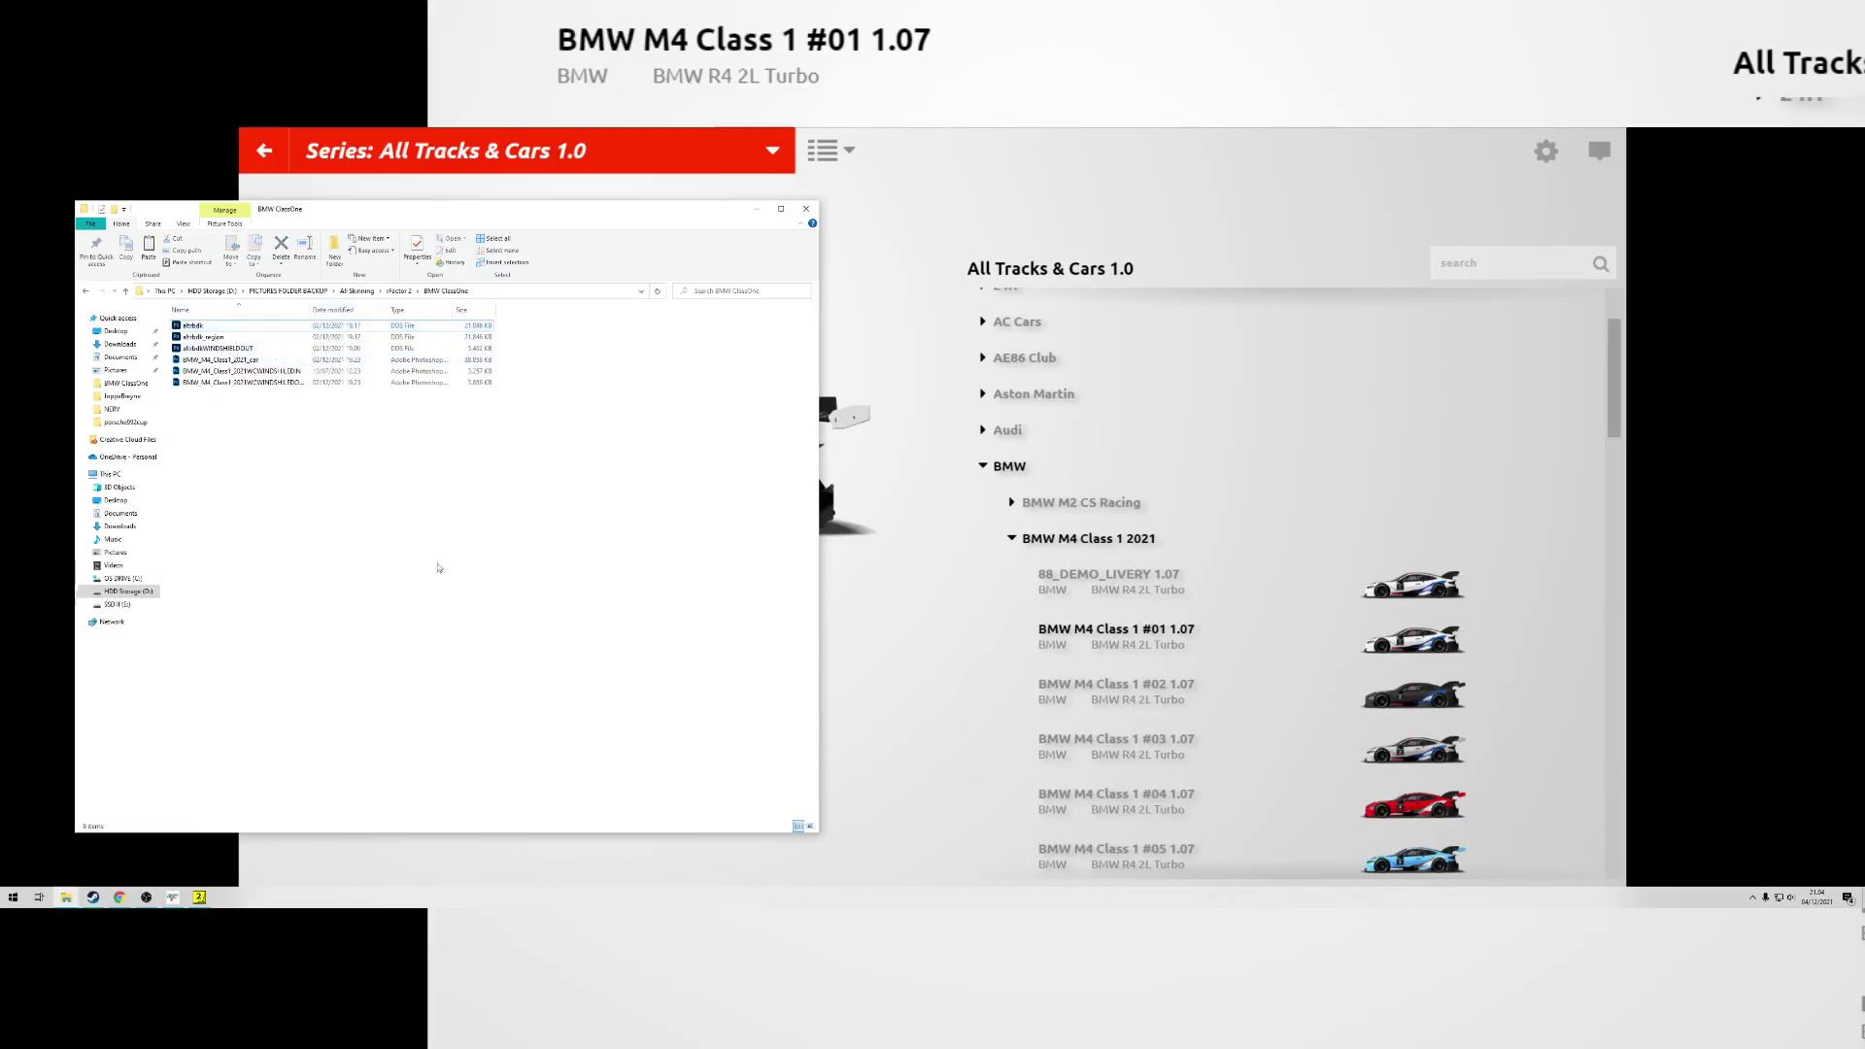
click(984, 651)
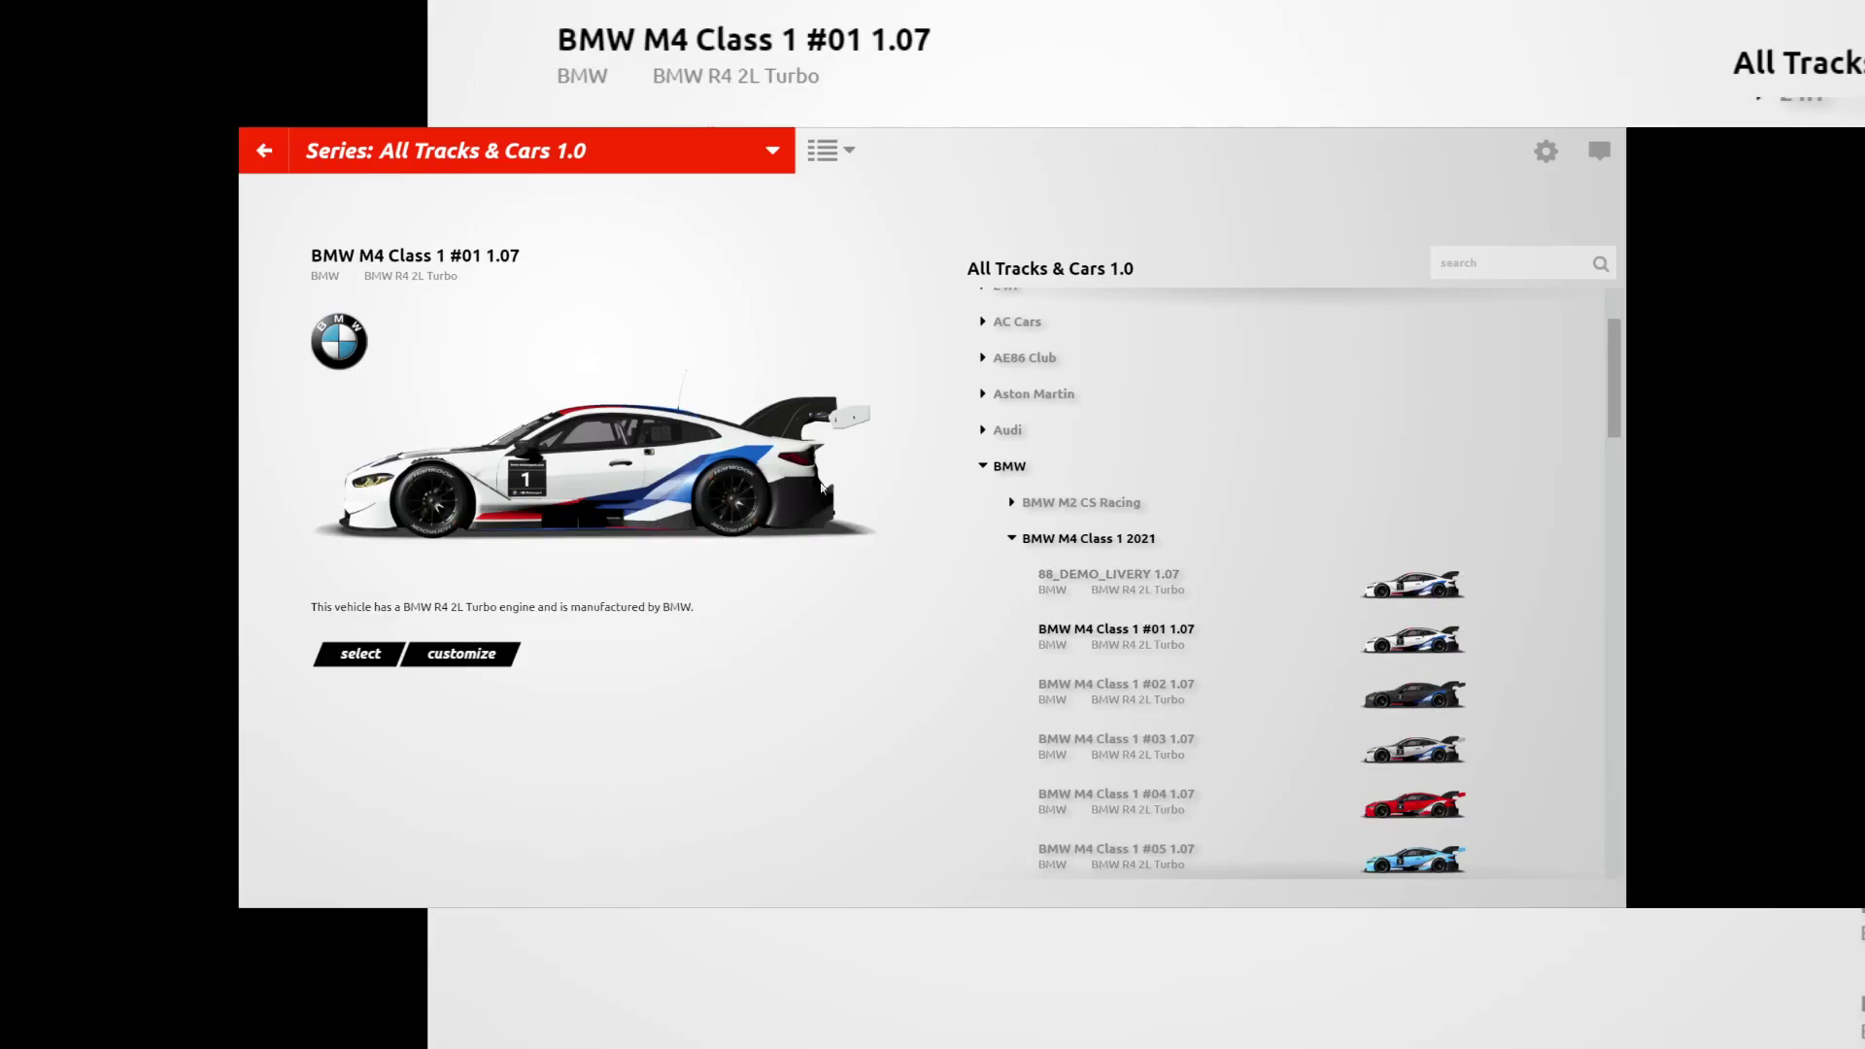
key(alt+Tab)
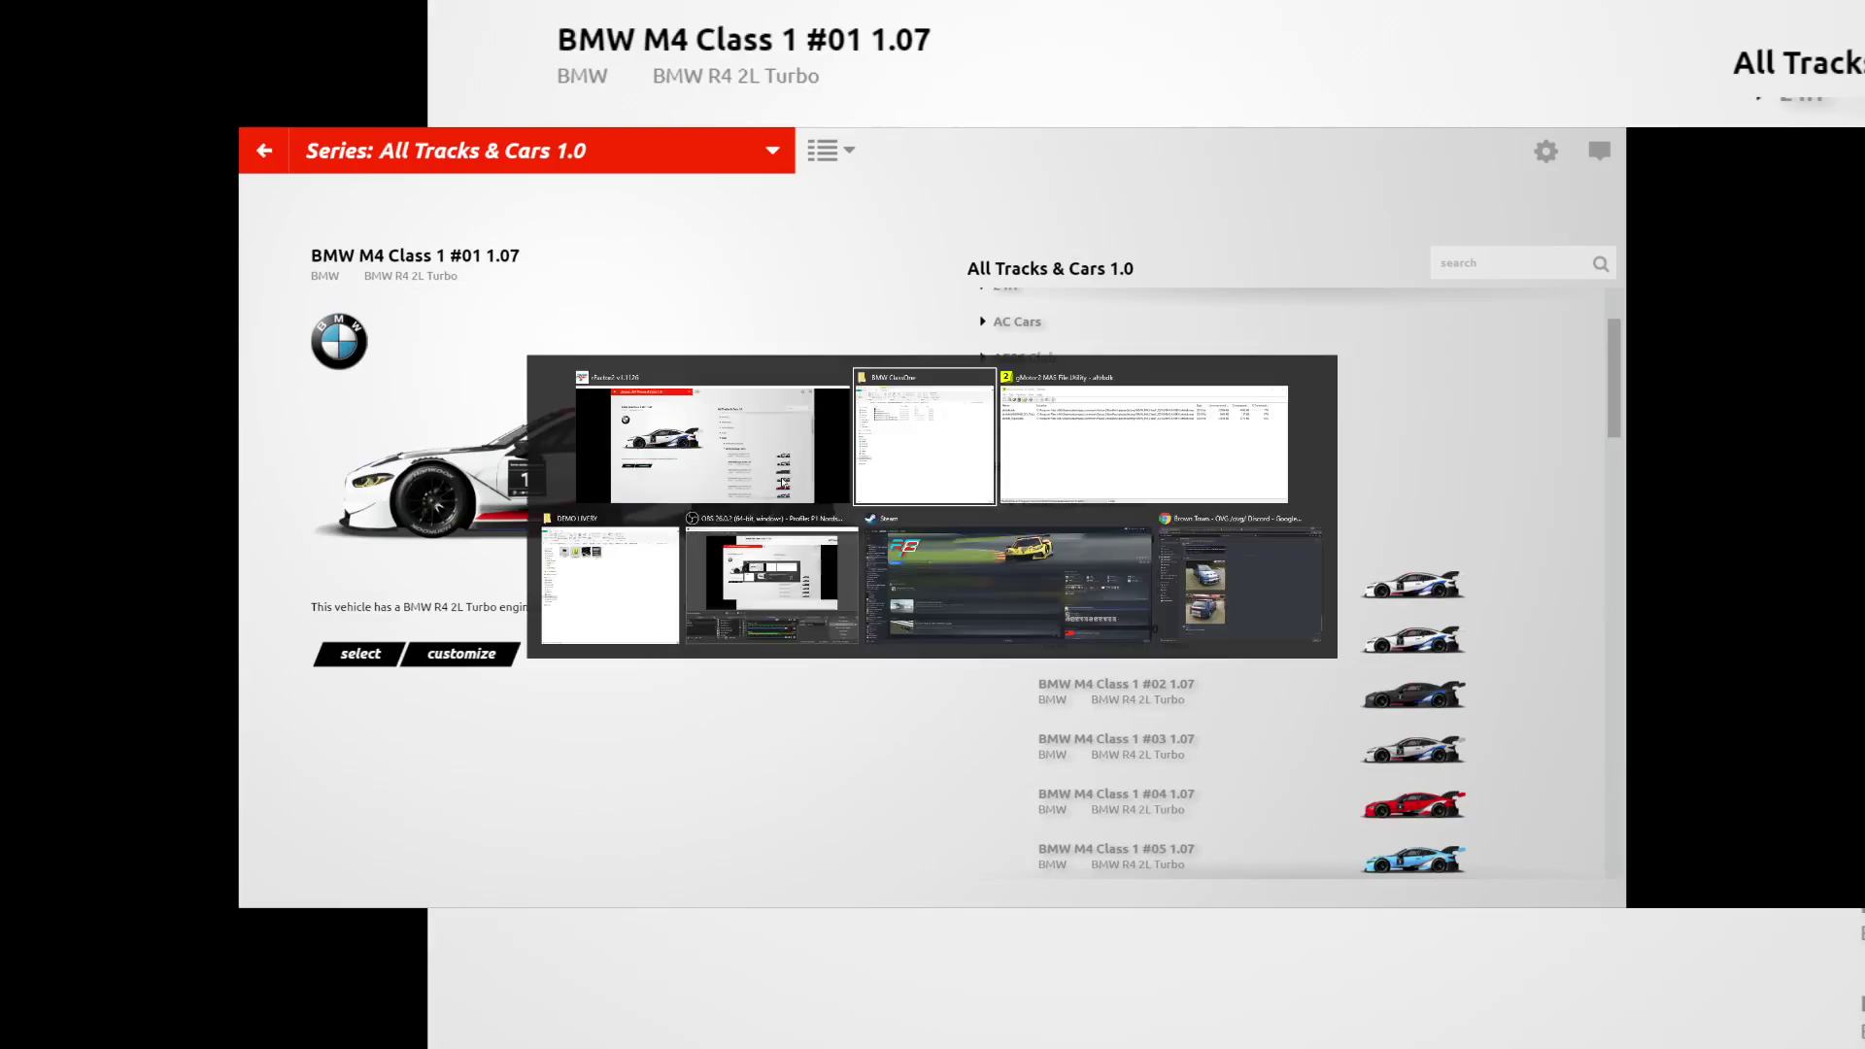